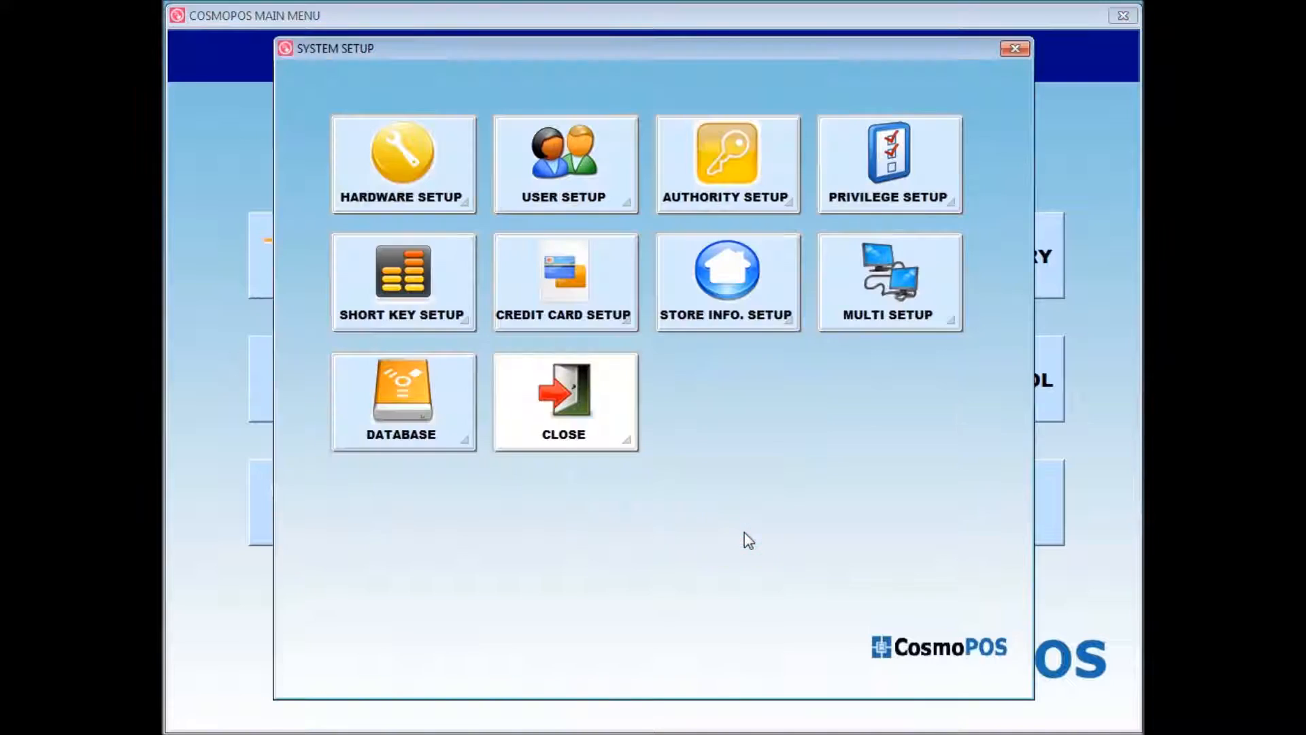
# Step: Open the short key setup and delete all existing menu item buttons
pyautogui.click(437, 294)
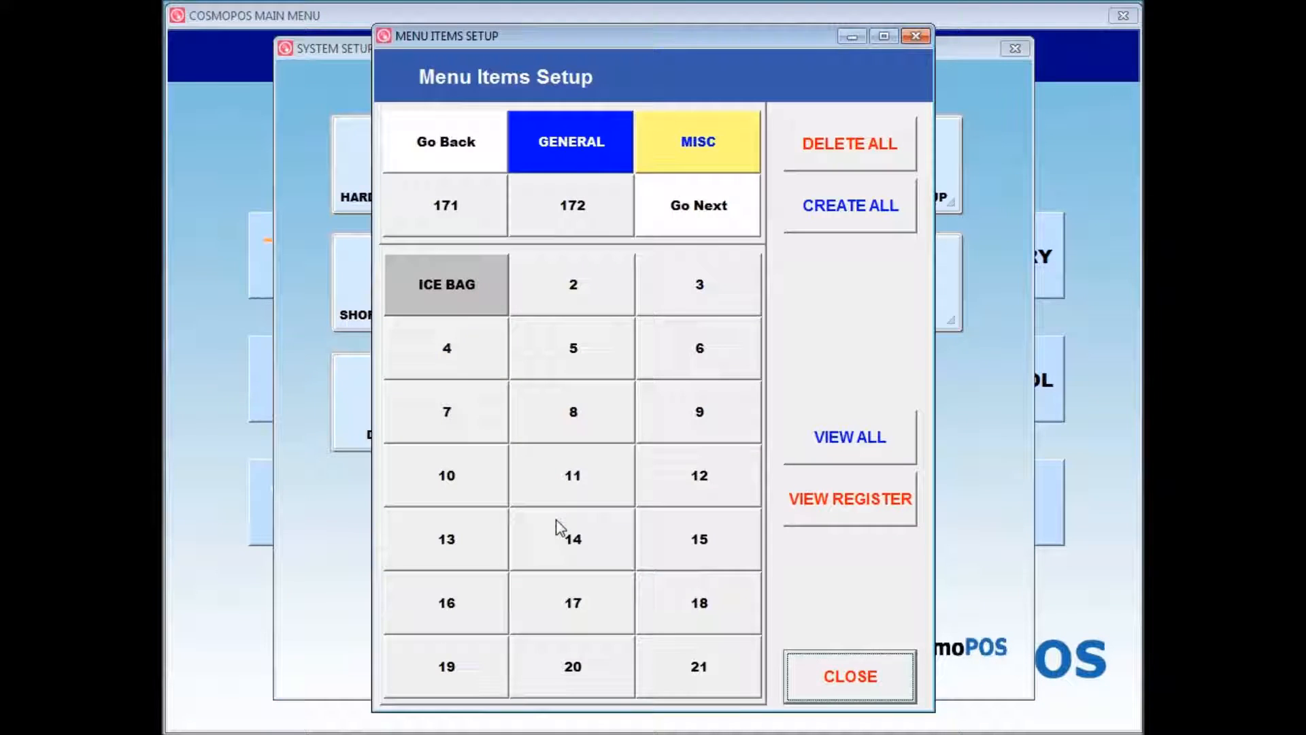
pyautogui.click(870, 145)
pyautogui.click(764, 430)
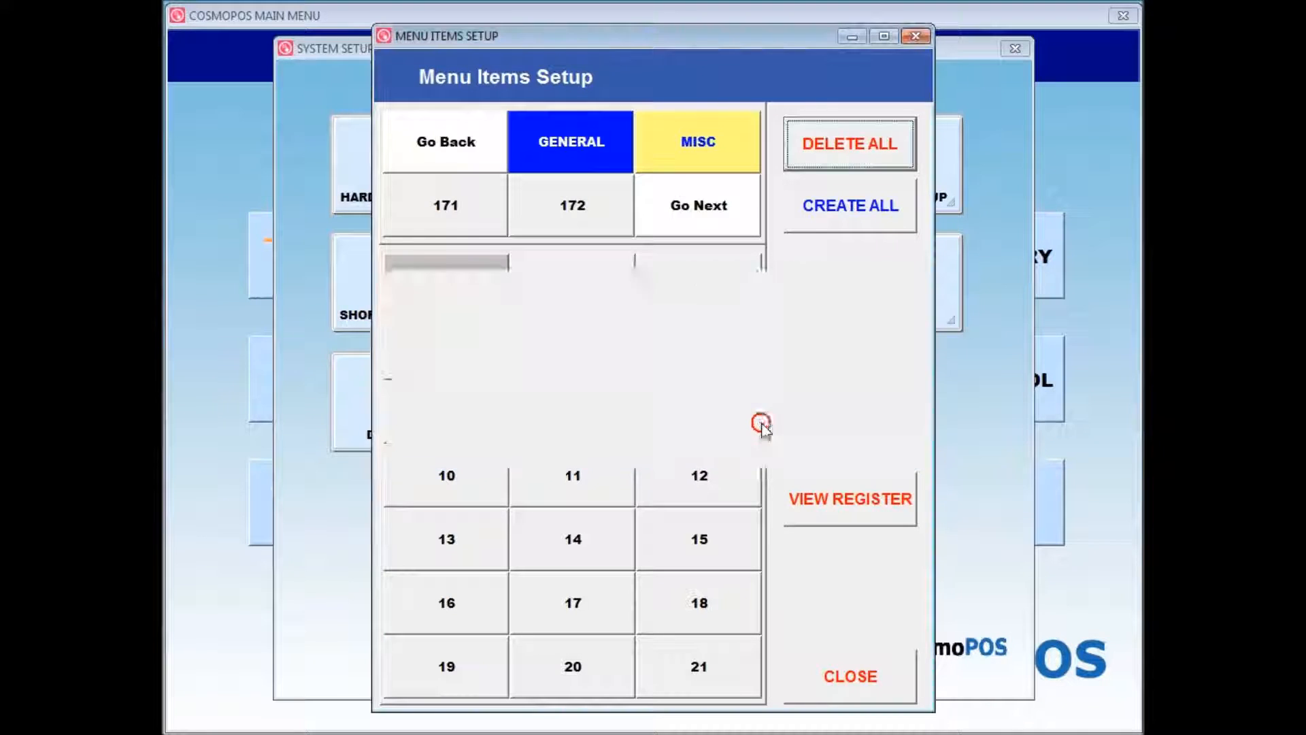
pyautogui.click(764, 424)
# Step: Create a full new set of default menu item buttons
pyautogui.click(861, 201)
pyautogui.click(716, 425)
pyautogui.click(844, 416)
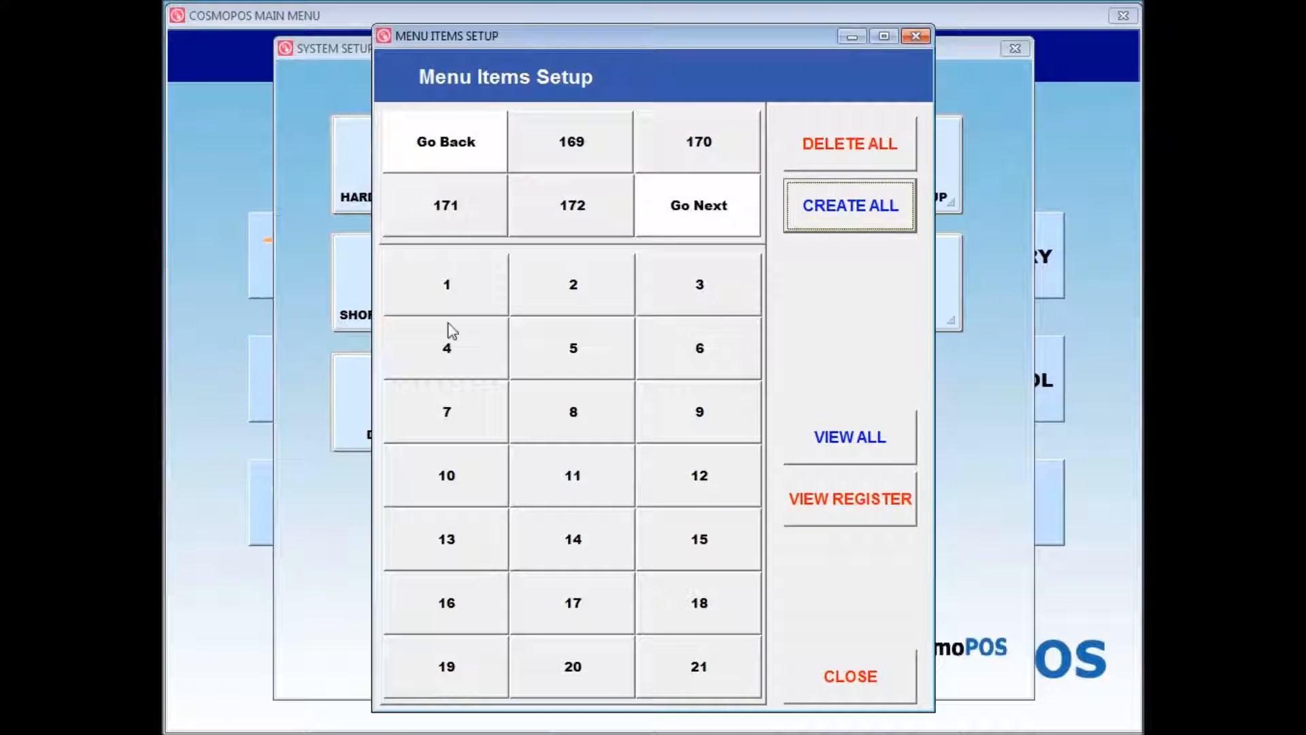
# Step: Enable display of sub menu button 169 and set its caption to GENERAL
pyautogui.click(572, 155)
pyautogui.click(437, 237)
pyautogui.press('Tab')
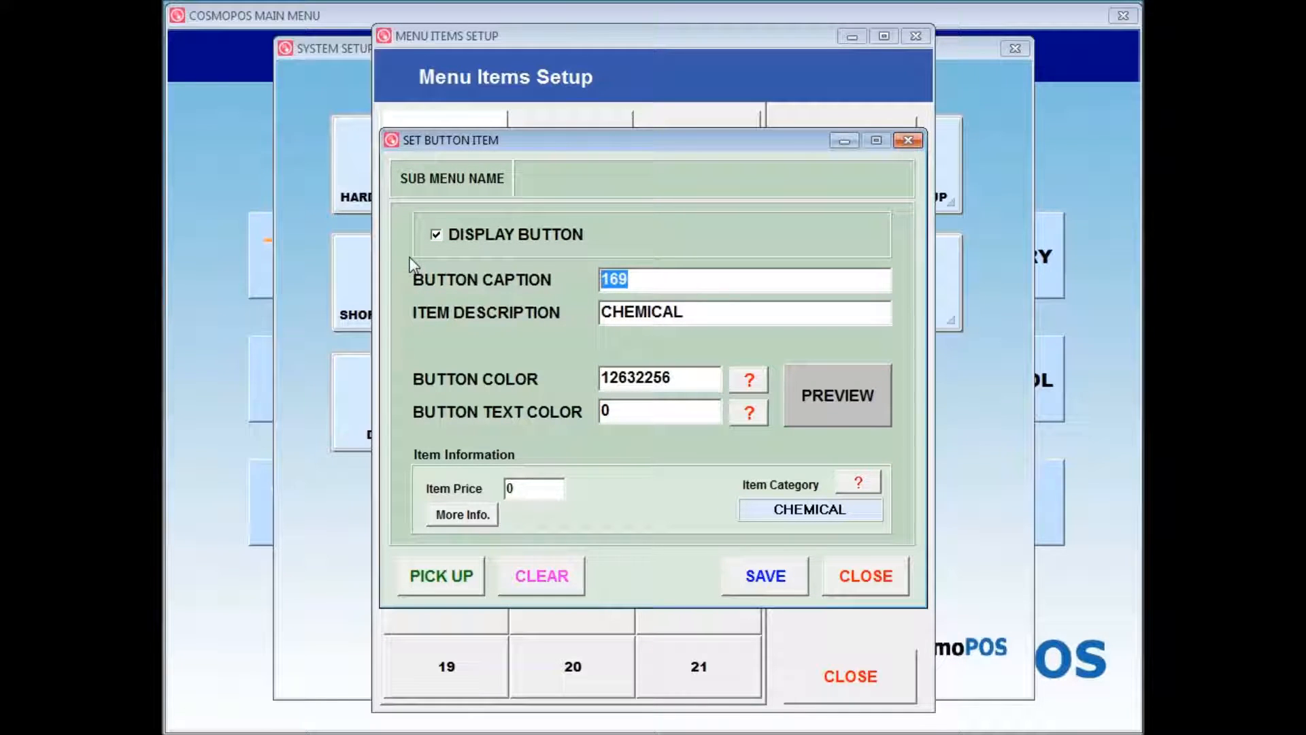
pyautogui.write('GENERAL')
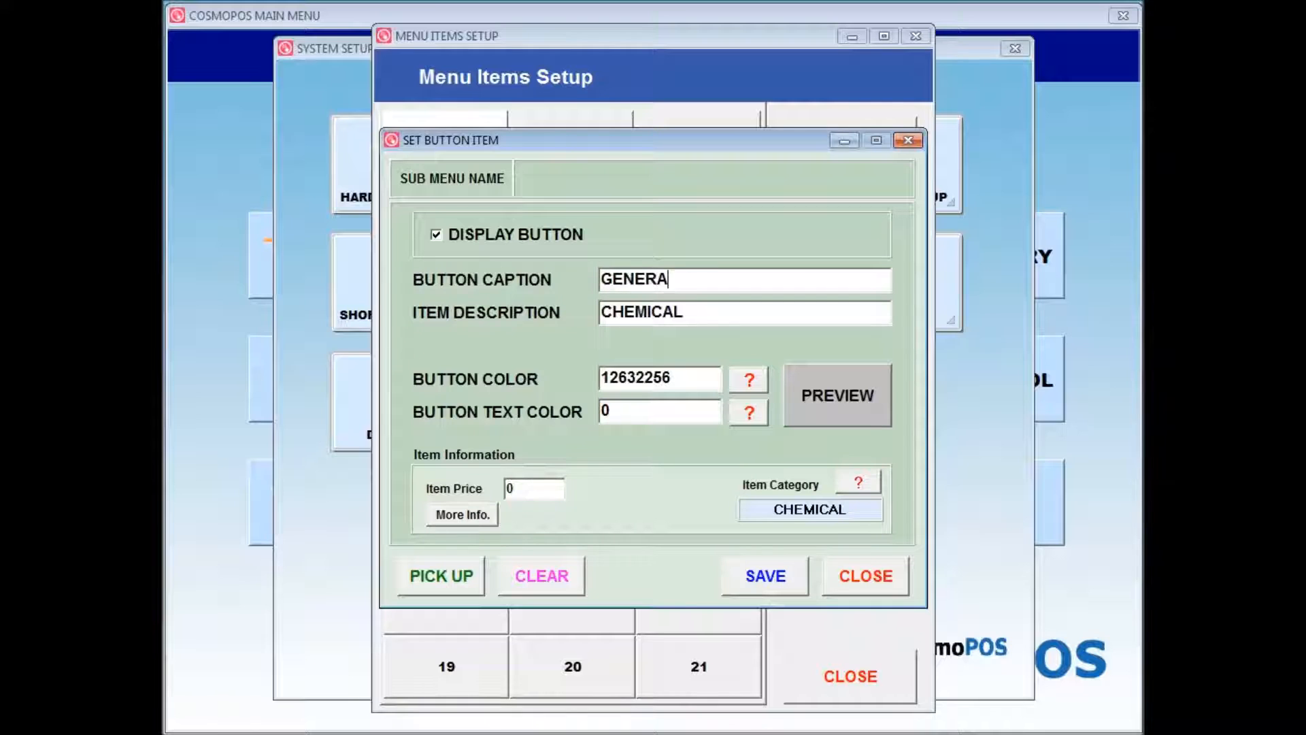
# Step: Give the GENERAL button a blue background (16711680) with white text (16777215) and save it
pyautogui.click(751, 383)
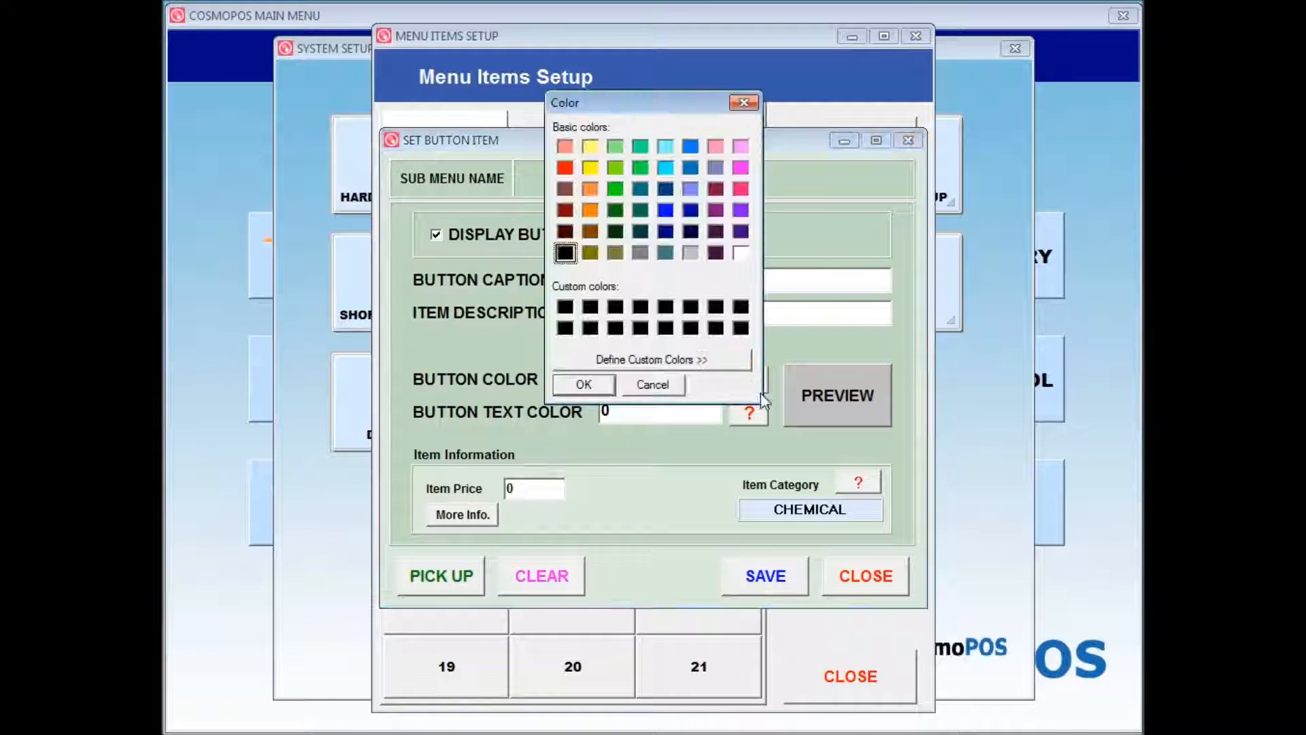
pyautogui.click(659, 313)
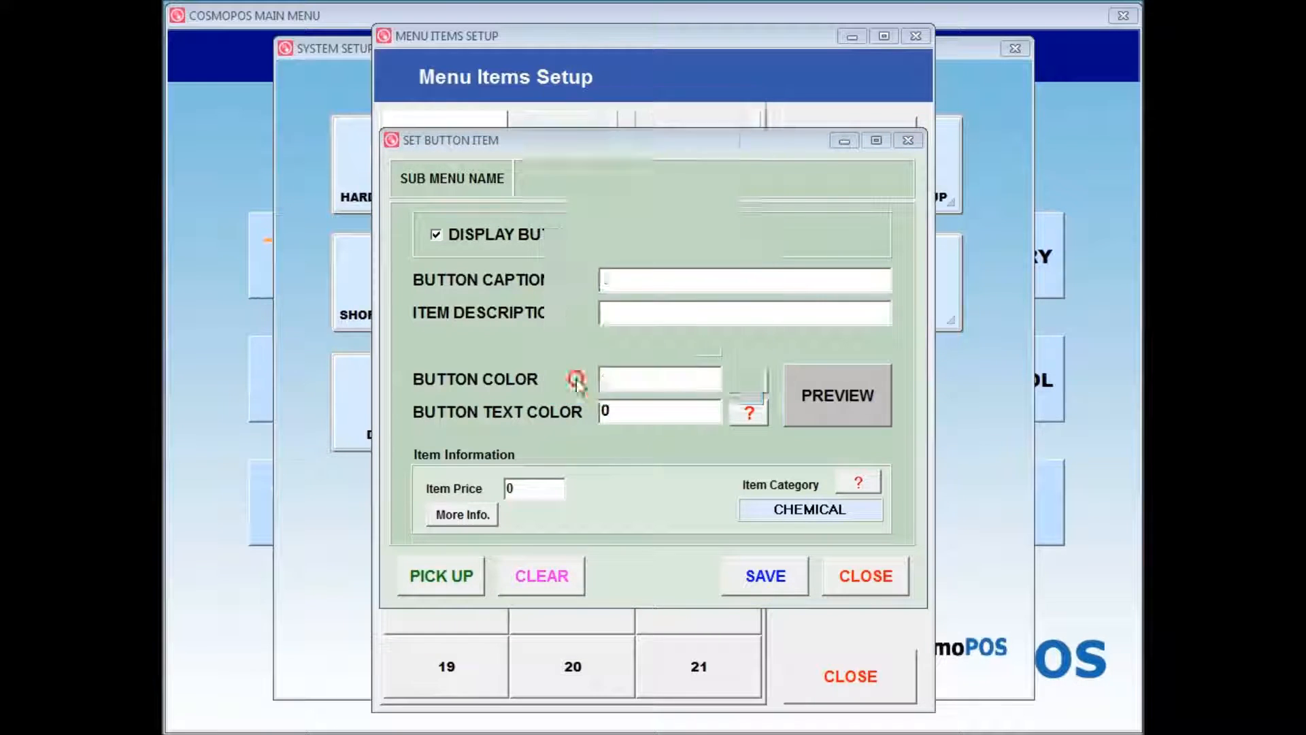
pyautogui.click(583, 384)
pyautogui.click(749, 413)
pyautogui.click(740, 253)
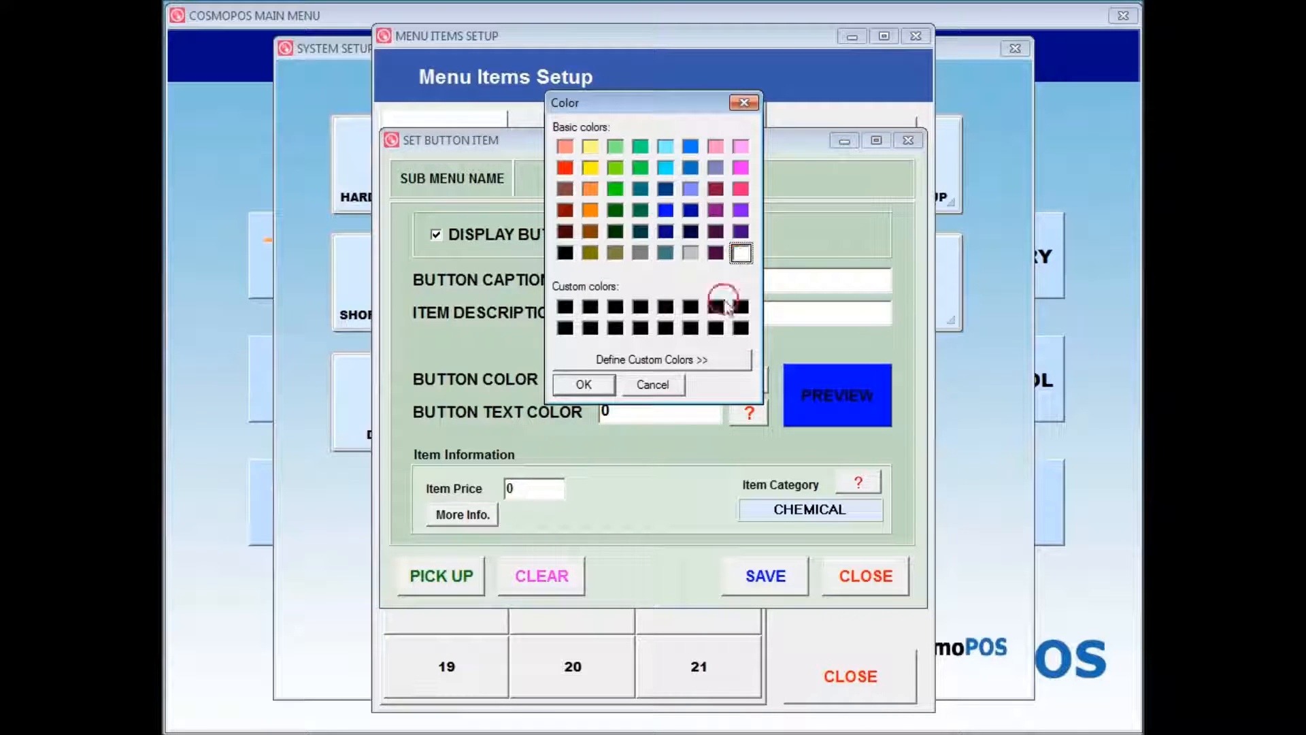
pyautogui.click(584, 384)
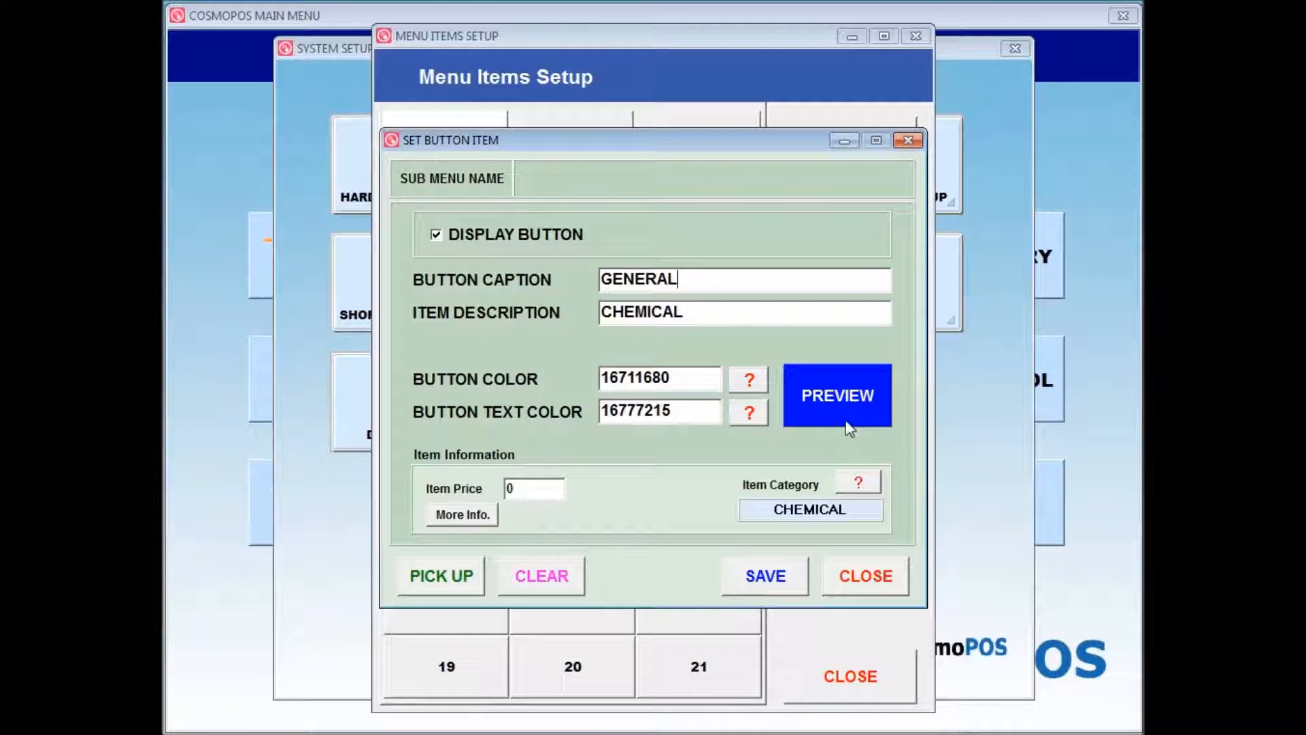
pyautogui.click(769, 591)
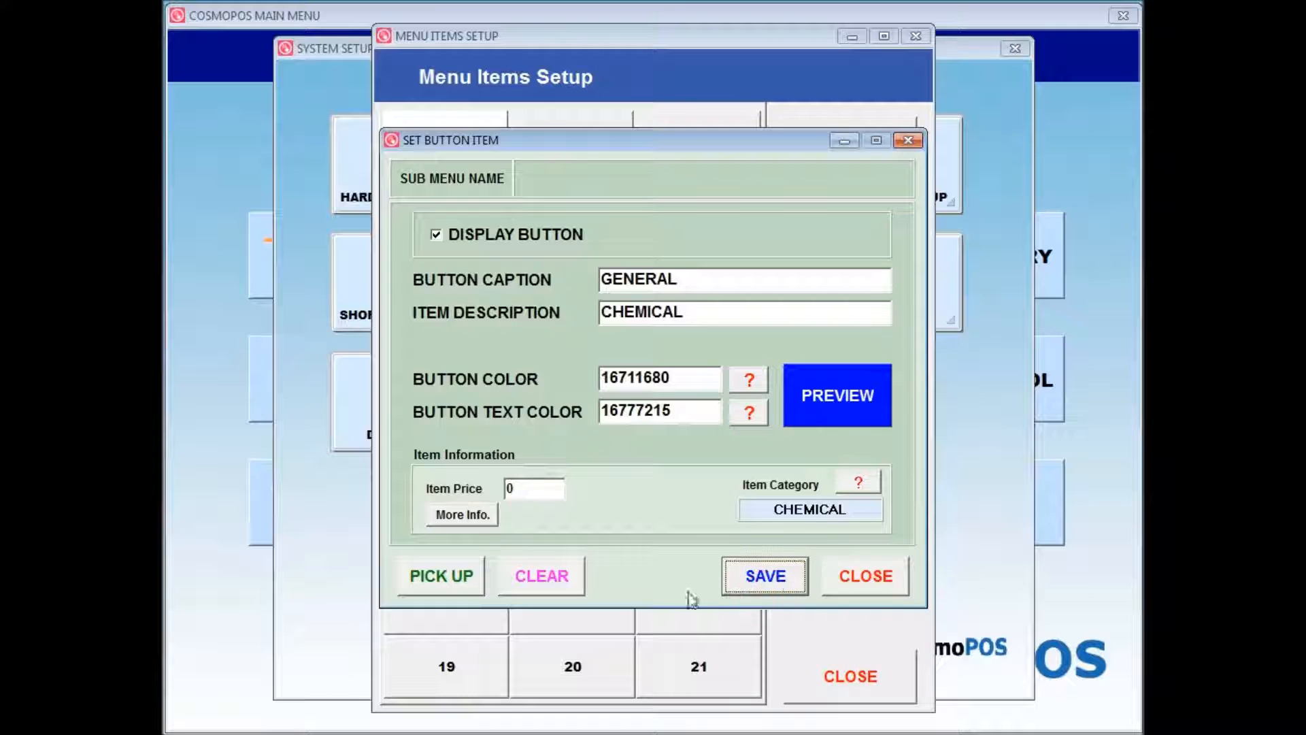
pyautogui.click(705, 444)
pyautogui.click(799, 427)
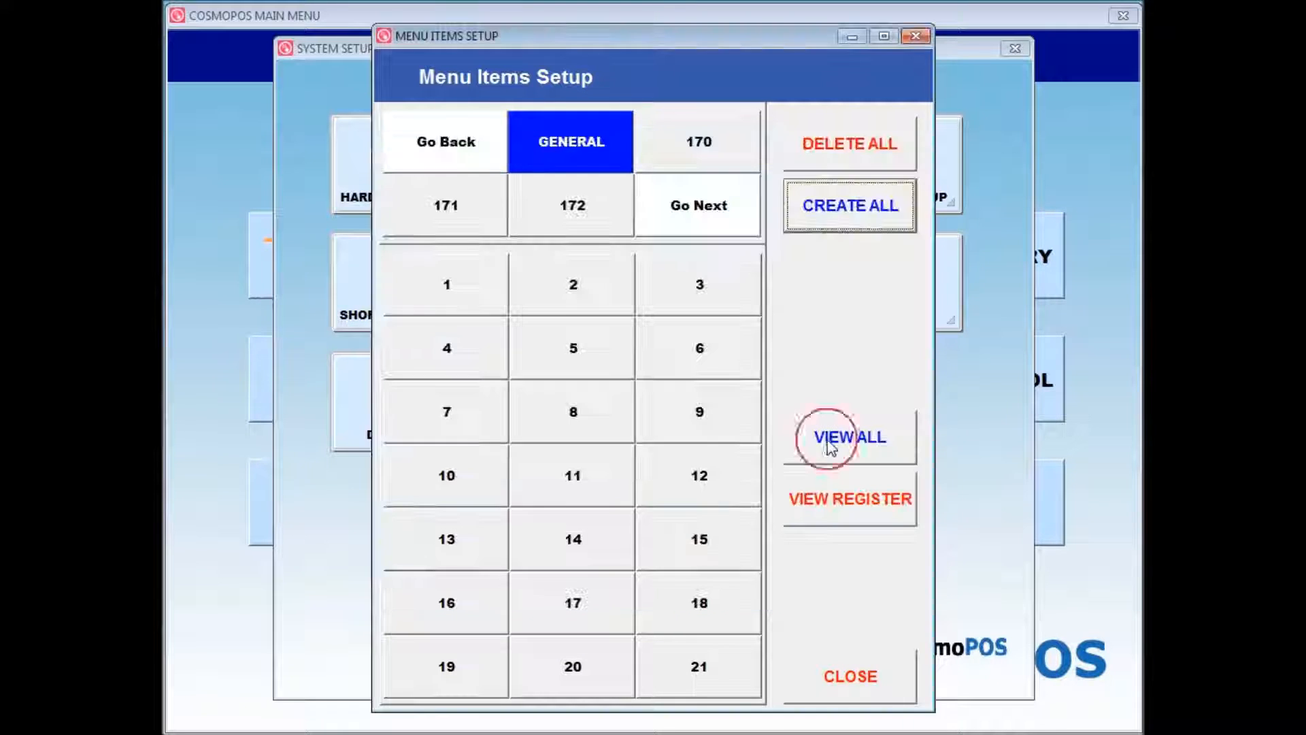
# Step: Enable display of sub menu button 170 and set its caption to MISC
pyautogui.click(700, 142)
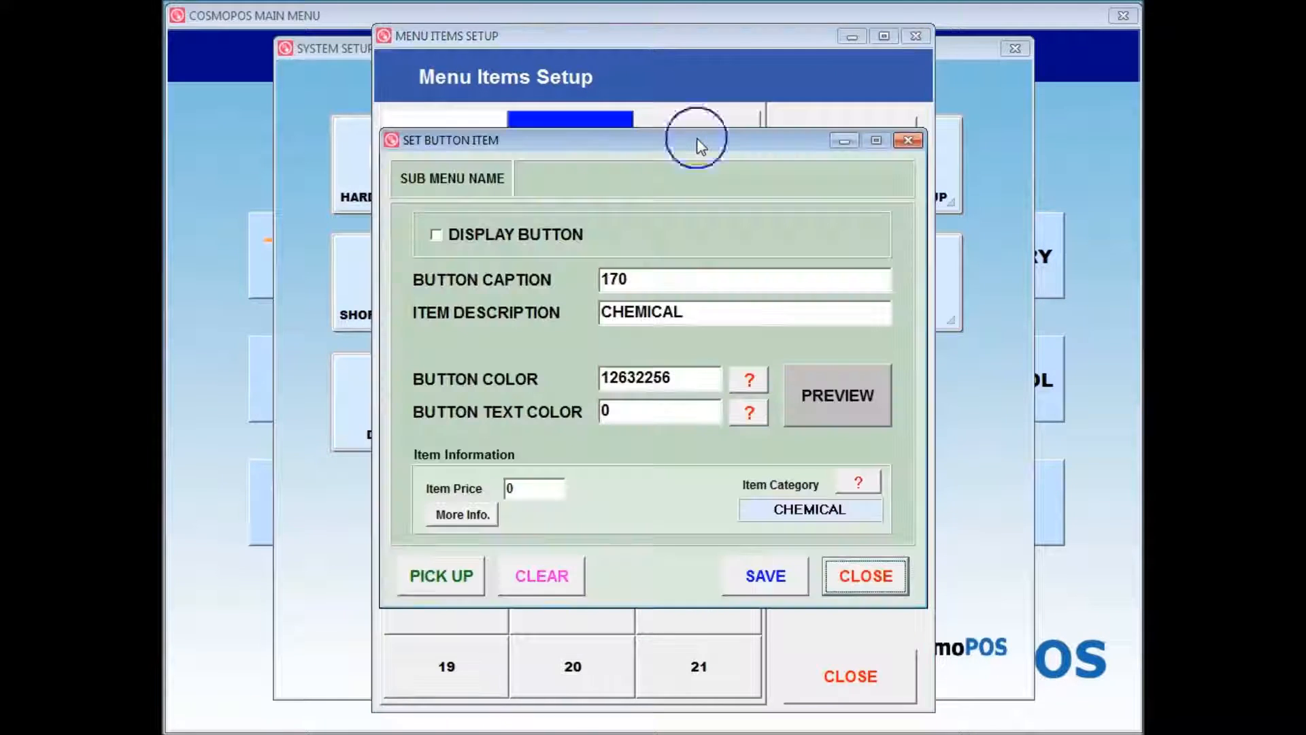
pyautogui.click(436, 234)
pyautogui.press('Tab')
pyautogui.write('MISC')
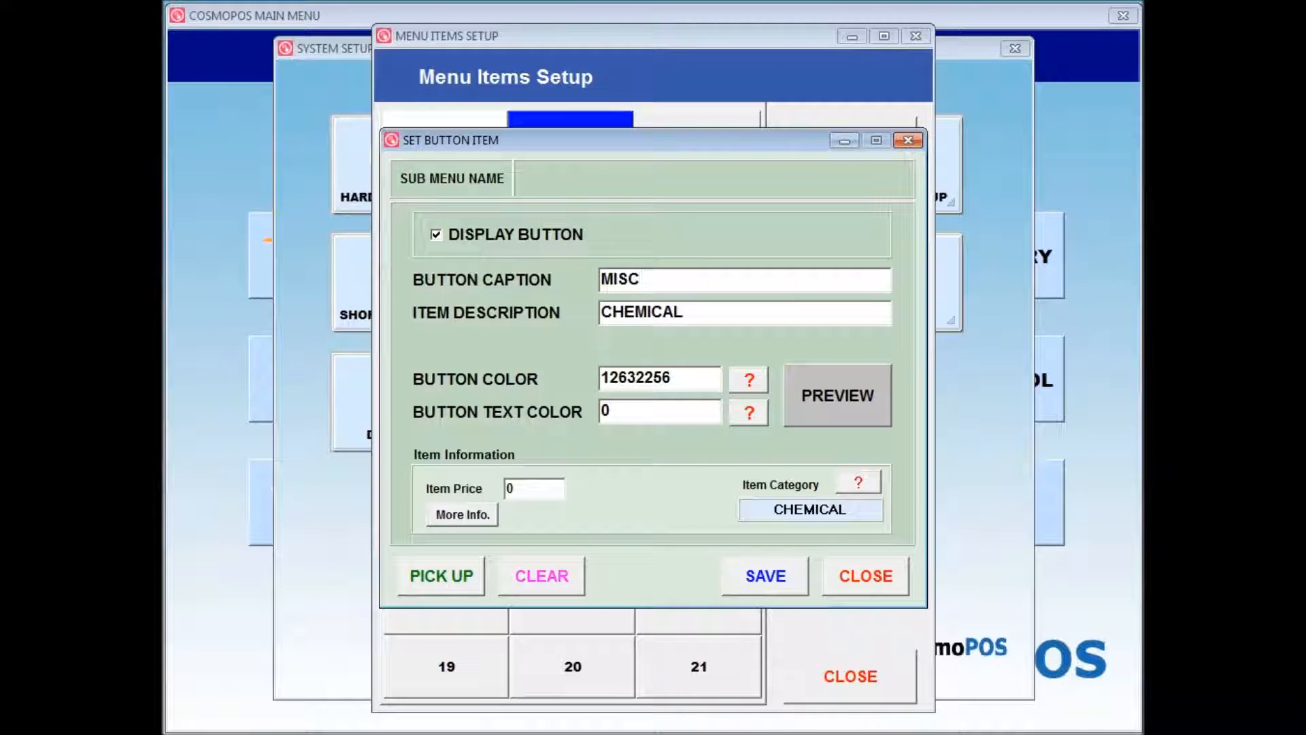
# Step: Give the MISC button a yellow background (65535) with blue text (16711680) and save it
pyautogui.click(831, 408)
pyautogui.click(745, 379)
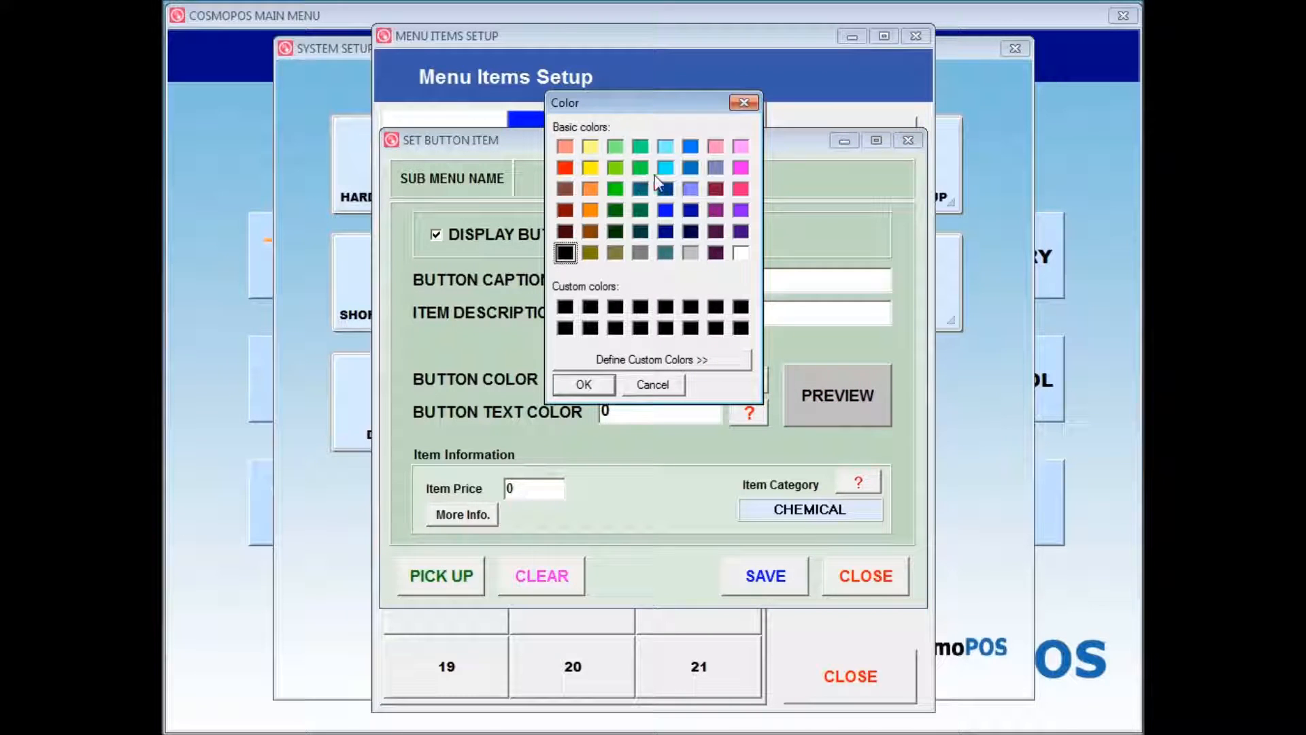
pyautogui.click(592, 168)
pyautogui.click(585, 383)
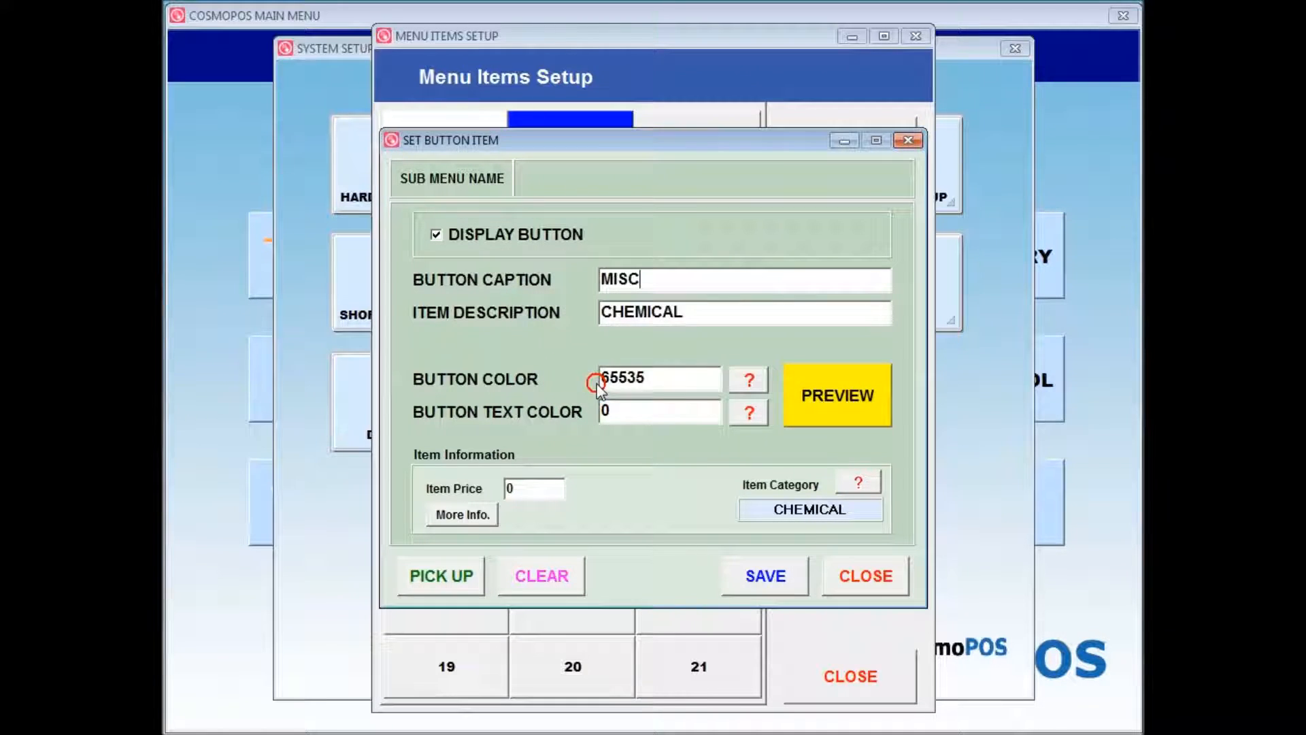
pyautogui.click(749, 413)
pyautogui.click(667, 212)
pyautogui.click(583, 384)
pyautogui.click(765, 578)
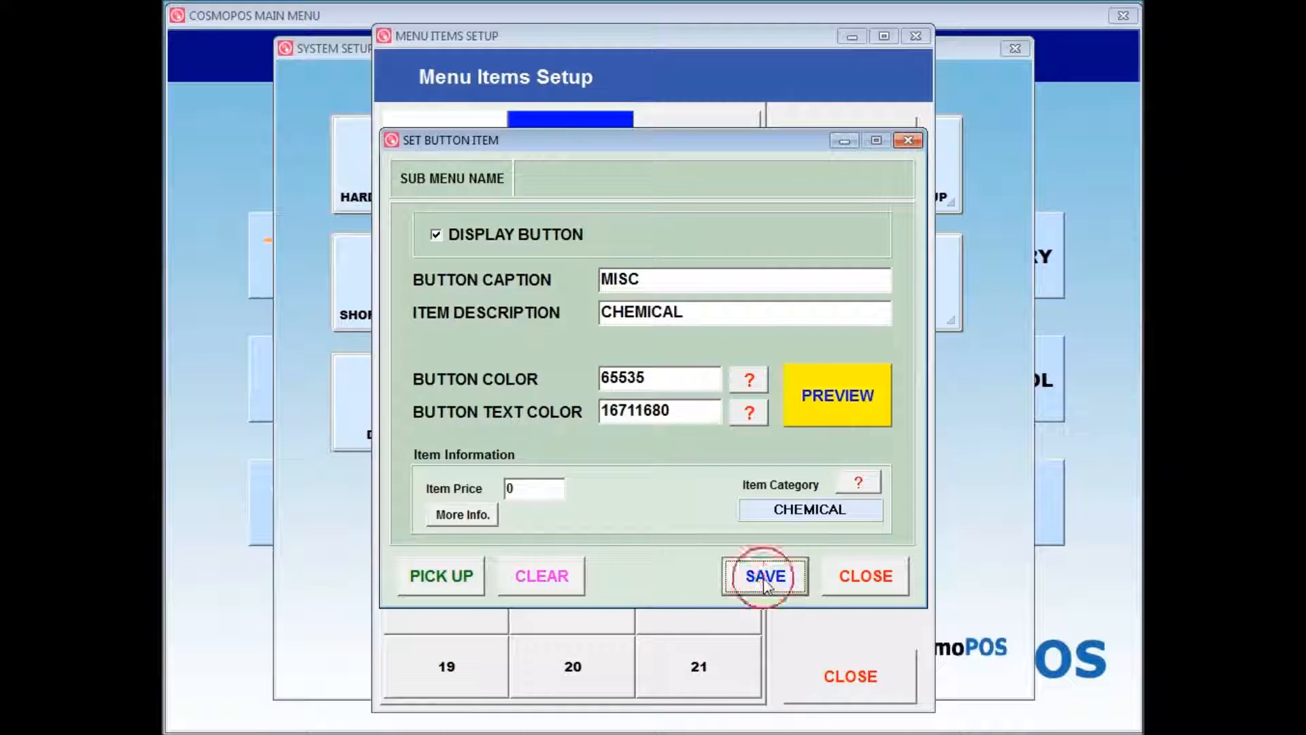
pyautogui.click(713, 421)
pyautogui.click(826, 418)
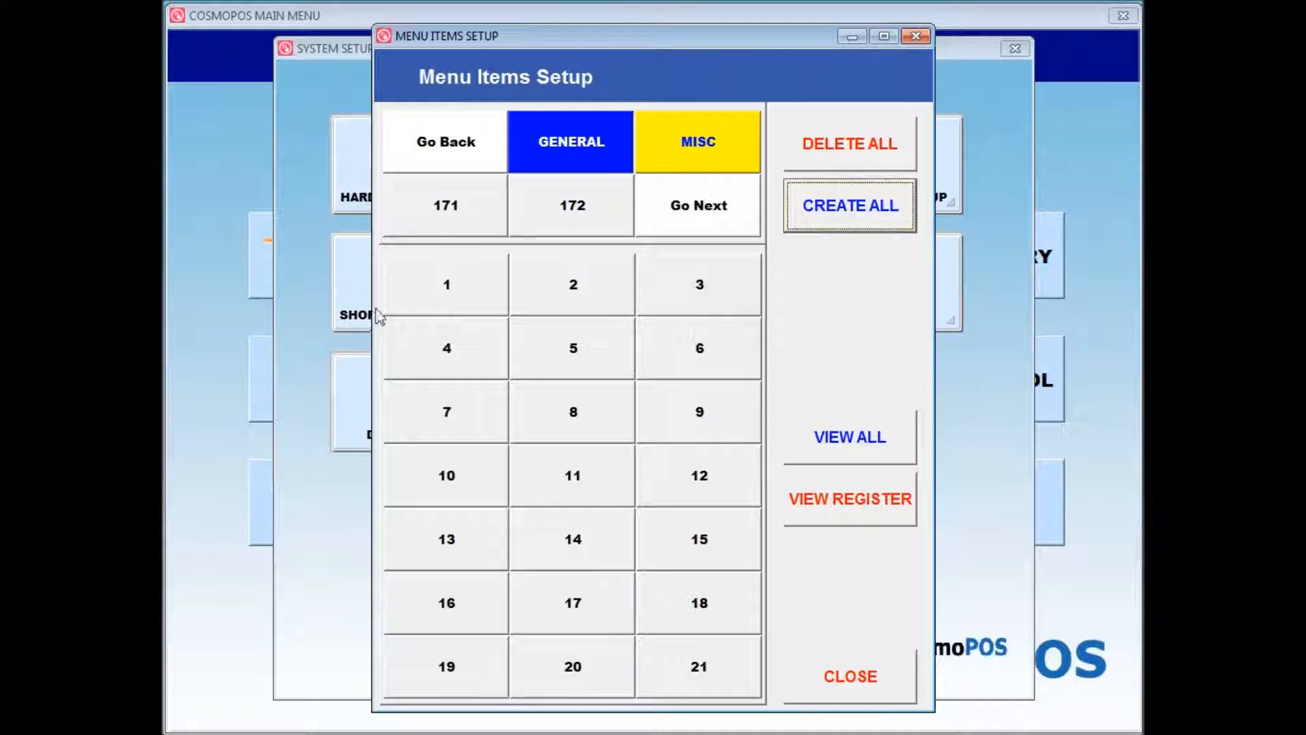
# Step: Open the settings of item button 1 and enable its display
pyautogui.click(481, 264)
pyautogui.click(446, 293)
pyautogui.click(437, 236)
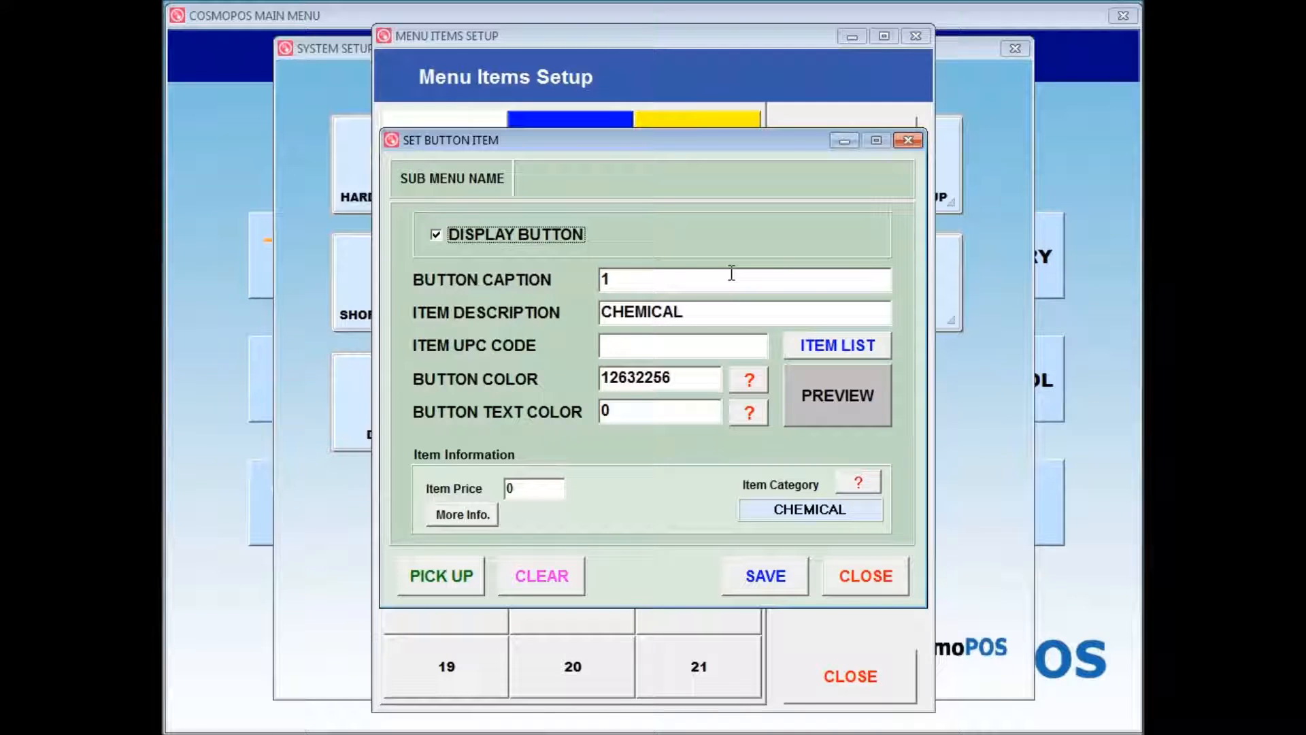
# Step: Enter ICE as the button caption and item description, and ICE123 as the item UPC code
pyautogui.moveTo(627, 279); pyautogui.dragTo(551, 275)
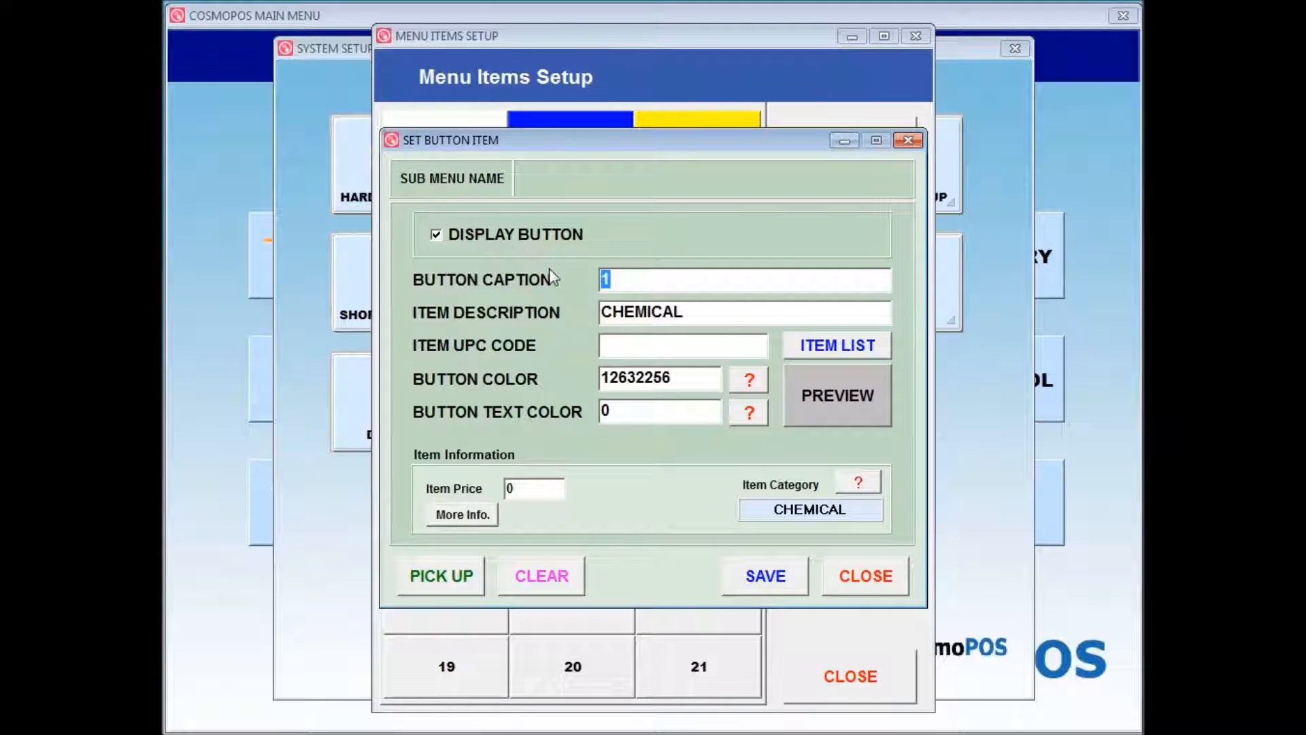
pyautogui.write('ICE')
pyautogui.press('Tab')
pyautogui.write('ICE')
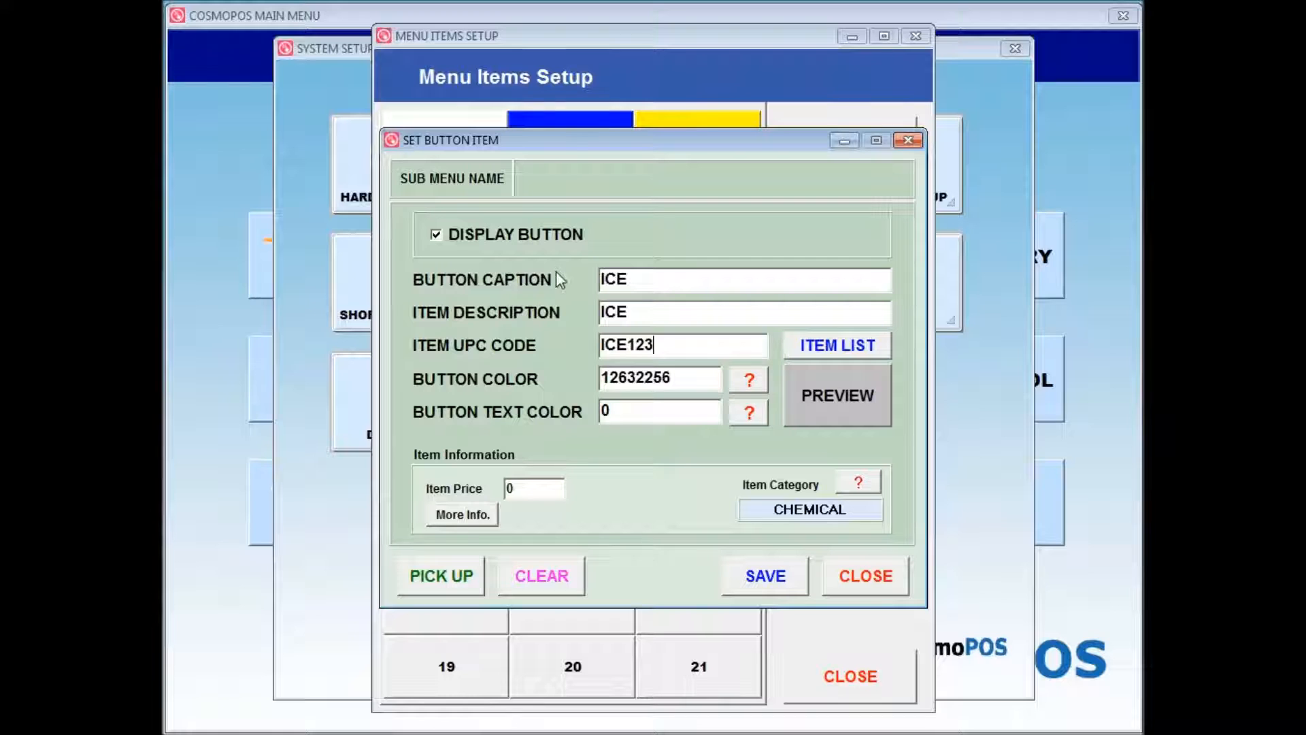
# Step: Clear the UPC code, item description and button caption of item button 1
pyautogui.moveTo(695, 342); pyautogui.dragTo(540, 328)
pyautogui.press('BackSpace')
pyautogui.moveTo(636, 313); pyautogui.dragTo(494, 263)
pyautogui.press('BackSpace')
pyautogui.press('BackSpace')
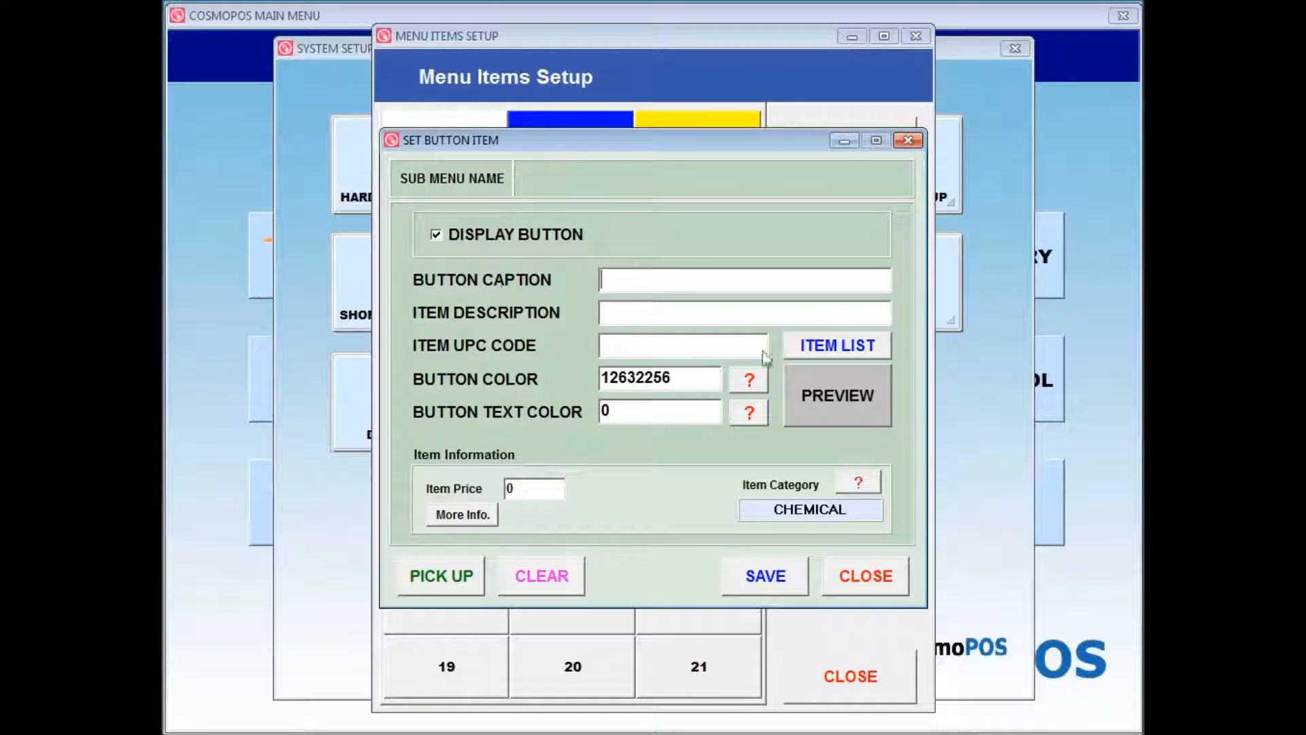
# Step: Search the item list by description for ICE
pyautogui.click(866, 351)
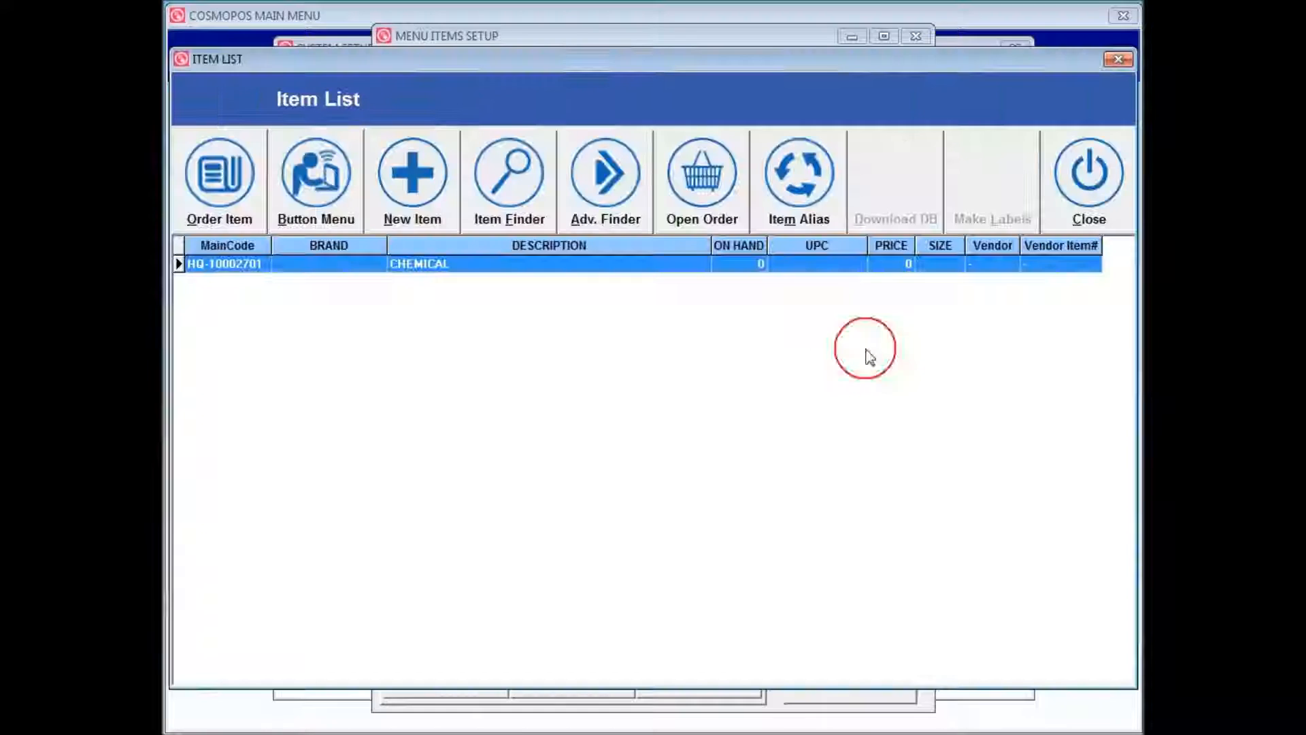
pyautogui.click(515, 197)
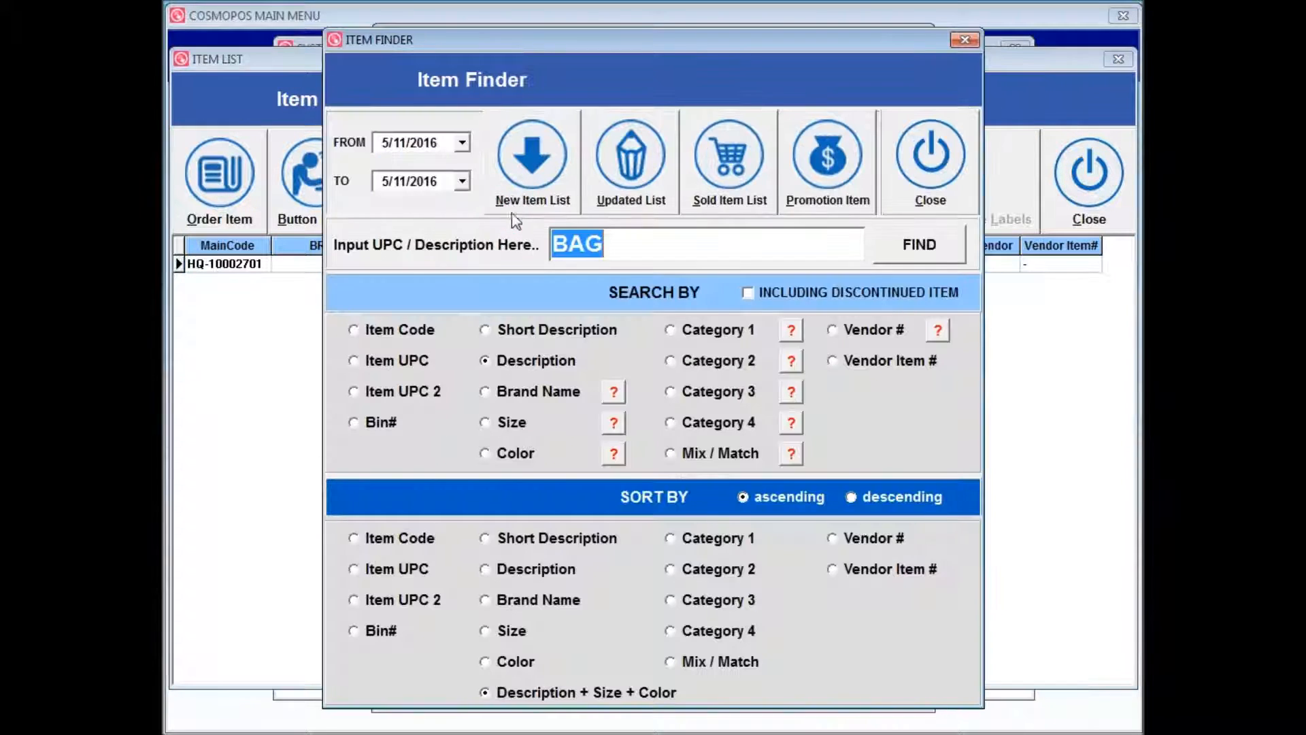
pyautogui.click(353, 360)
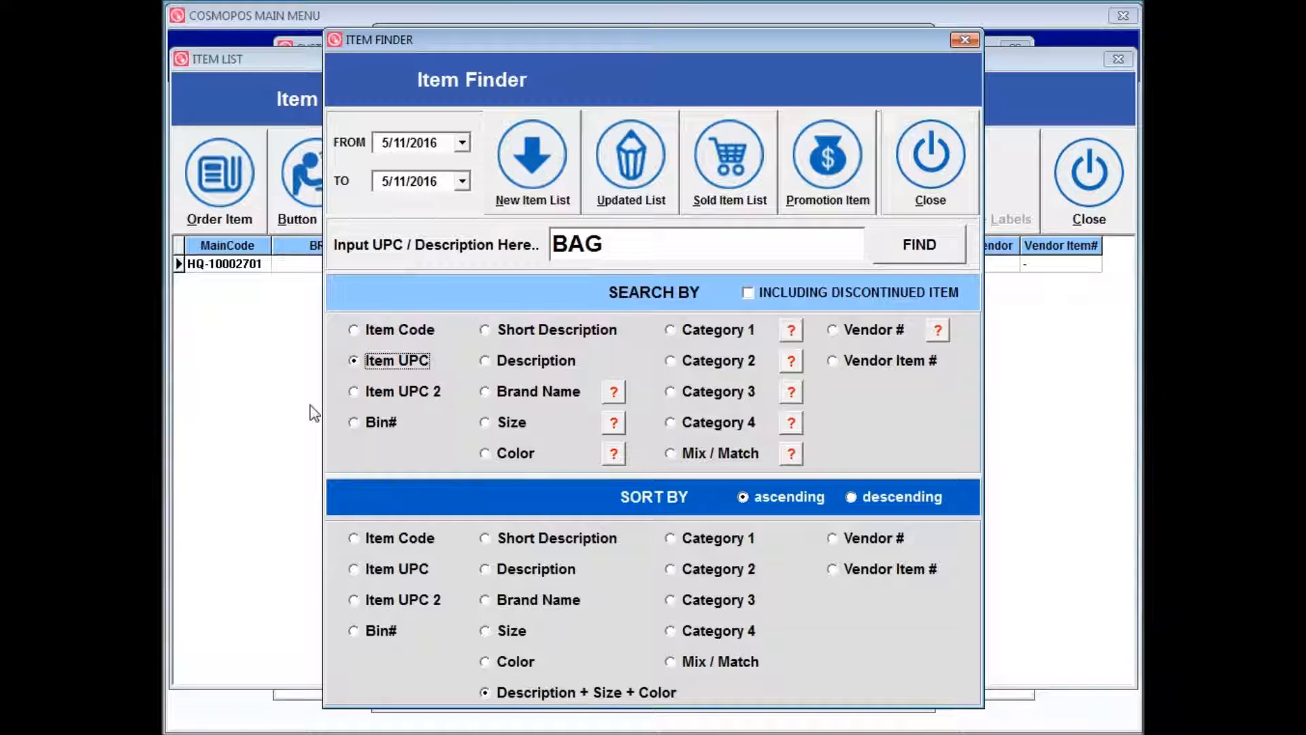
pyautogui.moveTo(588, 243); pyautogui.dragTo(507, 230)
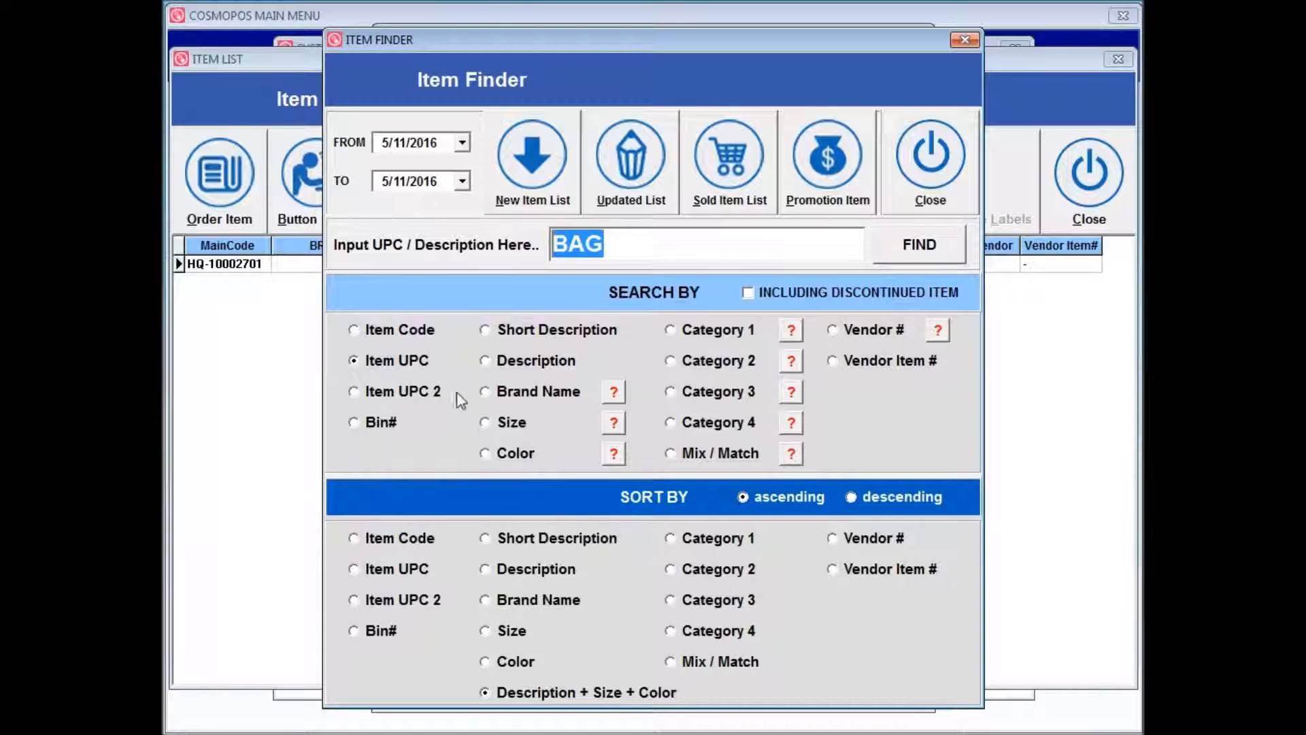
pyautogui.click(486, 361)
pyautogui.press('Tab')
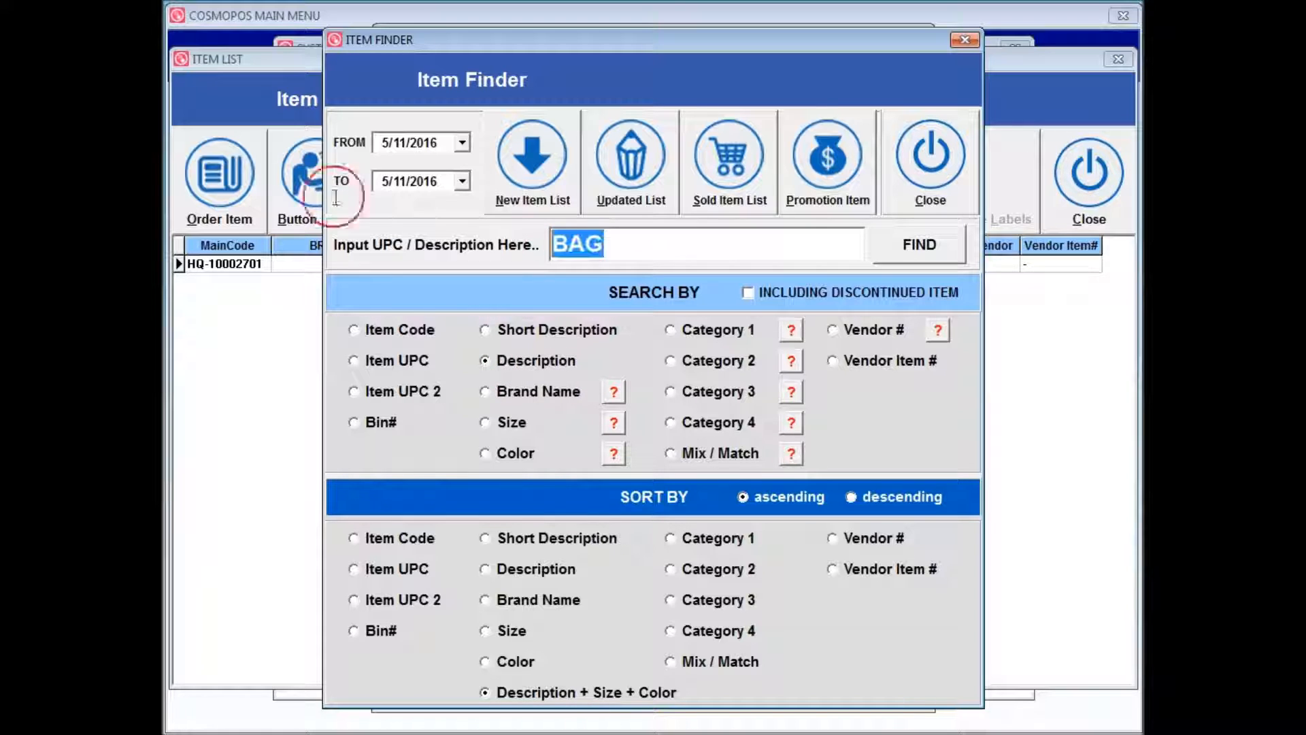
pyautogui.press('BackSpace')
pyautogui.write('ICE')
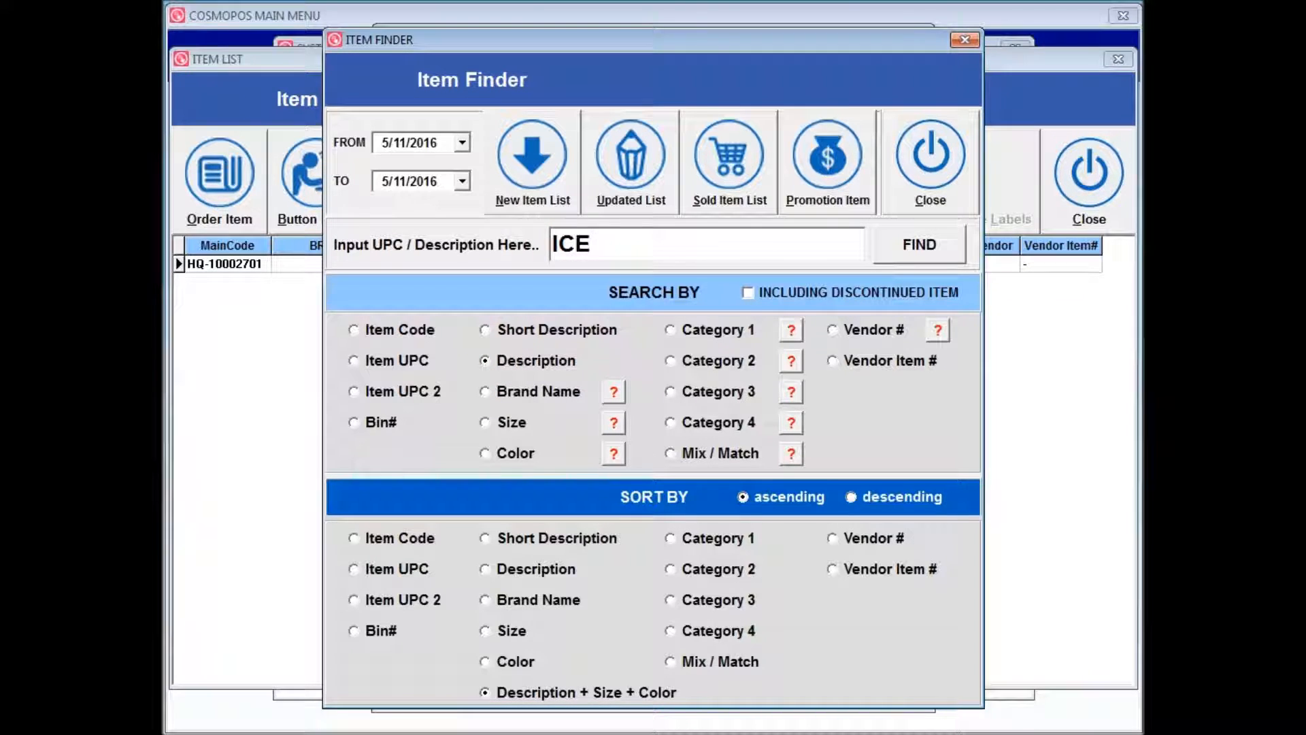
pyautogui.press('Return')
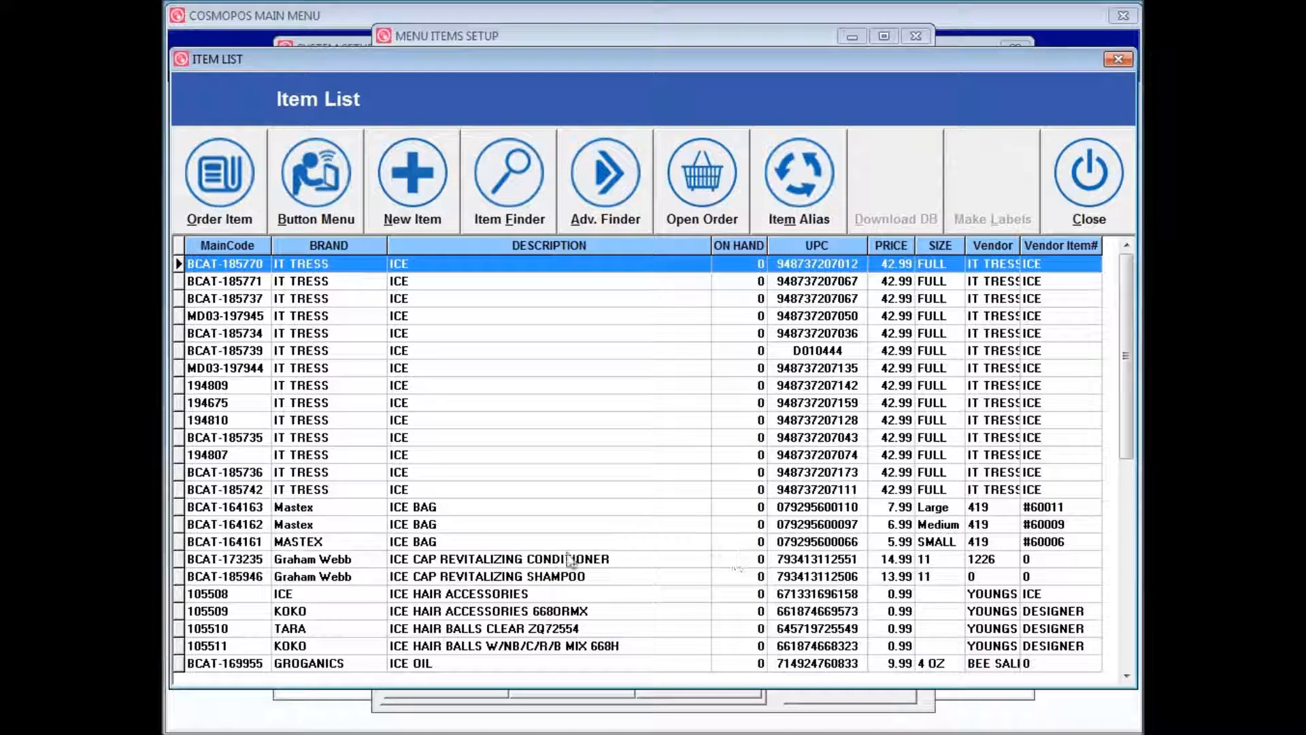
pyautogui.click(492, 543)
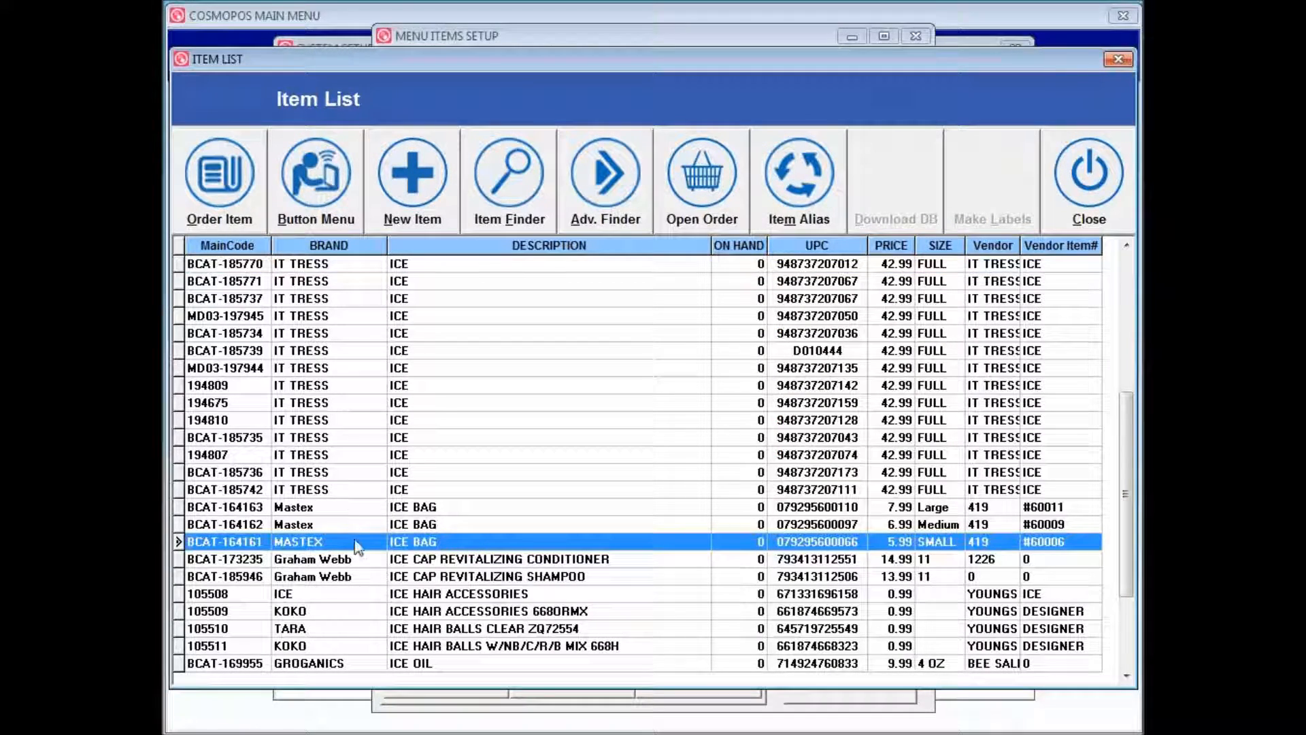
pyautogui.click(329, 182)
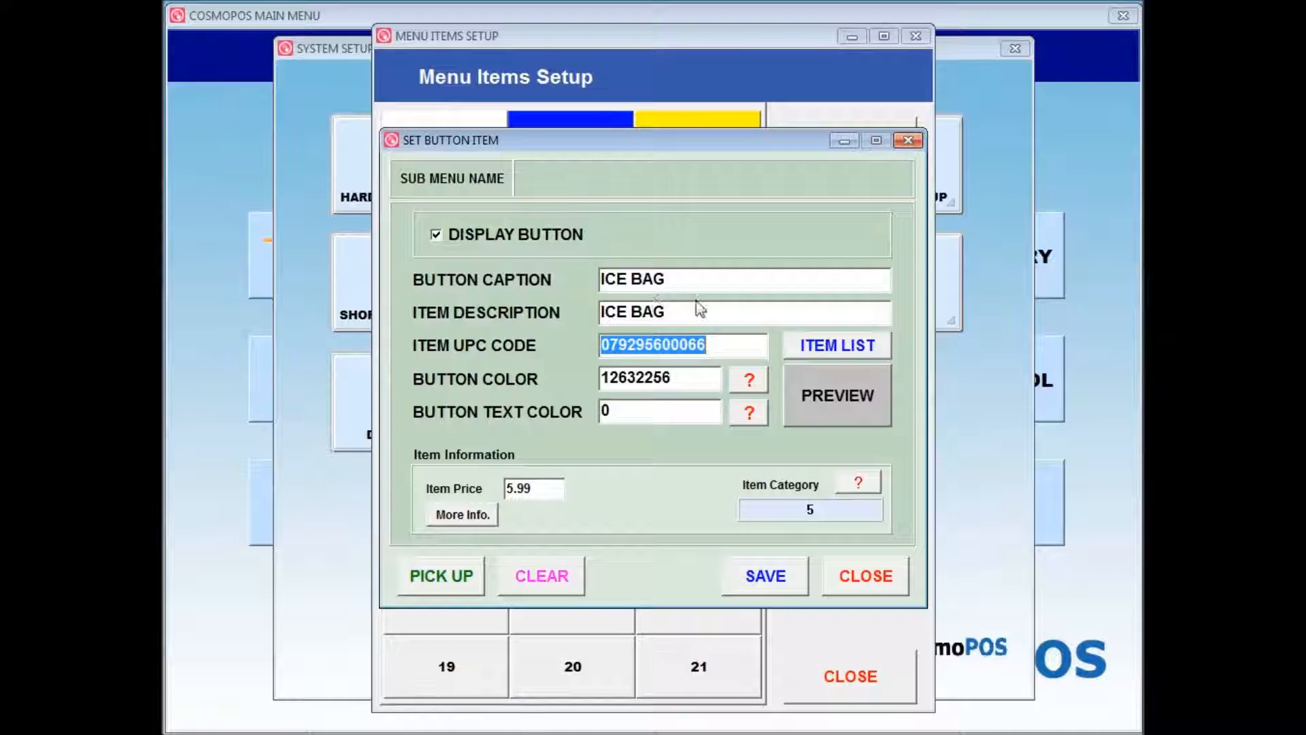
pyautogui.moveTo(524, 145); pyautogui.dragTo(740, 206)
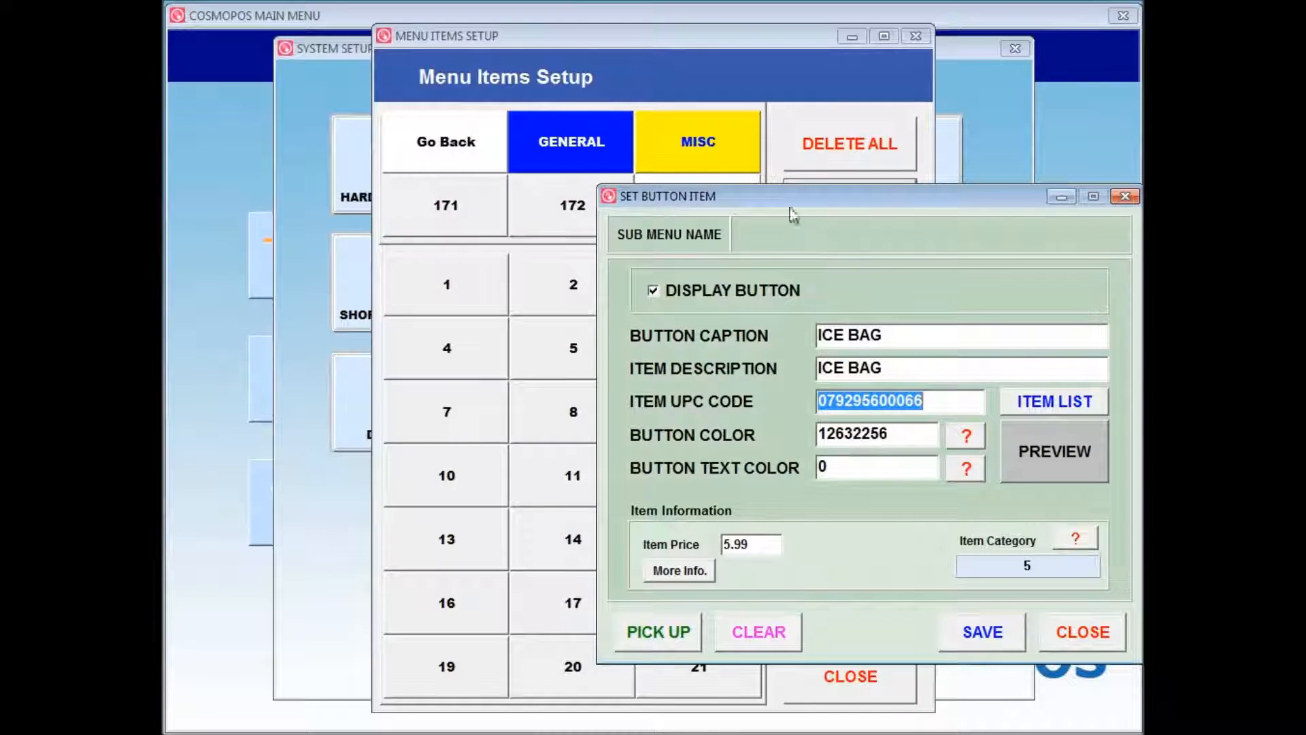
pyautogui.moveTo(786, 200); pyautogui.dragTo(587, 181)
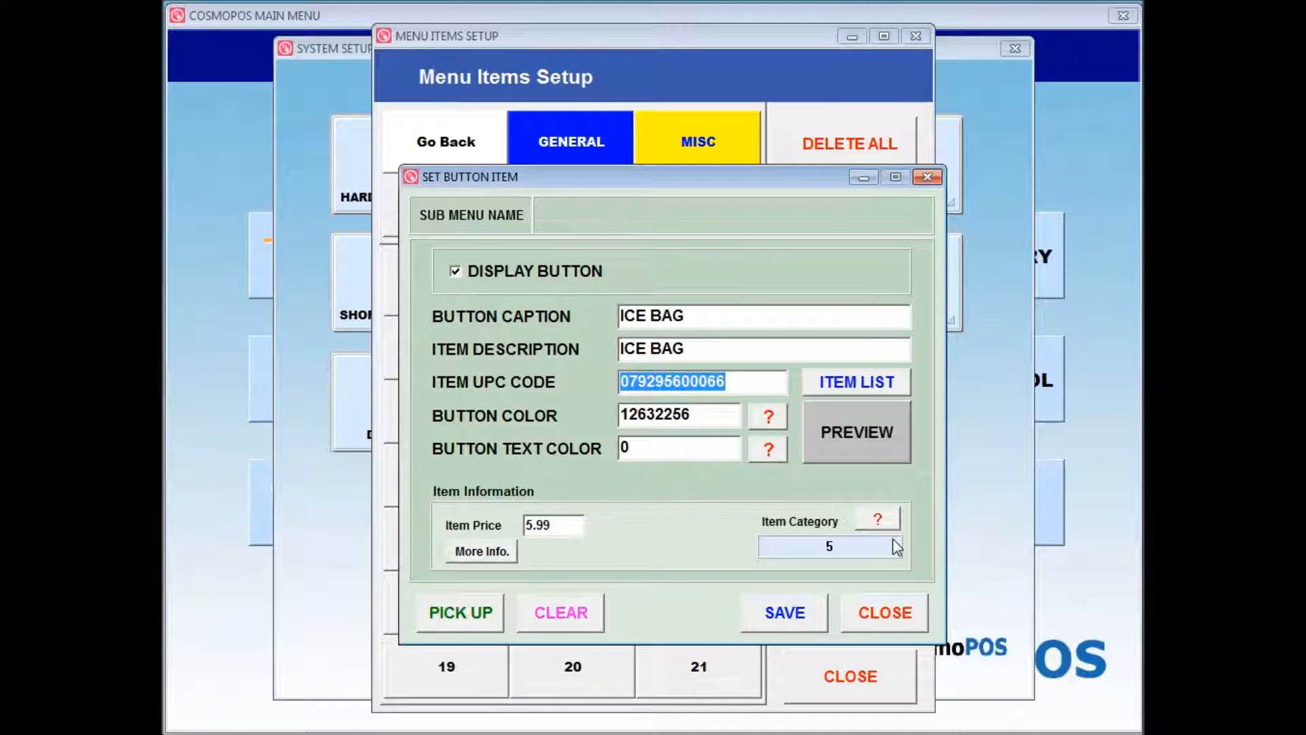
# Step: Set the ICE BAG button's item category to BAG and save the button
pyautogui.click(881, 524)
pyautogui.click(786, 249)
pyautogui.moveTo(933, 453); pyautogui.dragTo(921, 315)
pyautogui.click(927, 477)
pyautogui.click(592, 351)
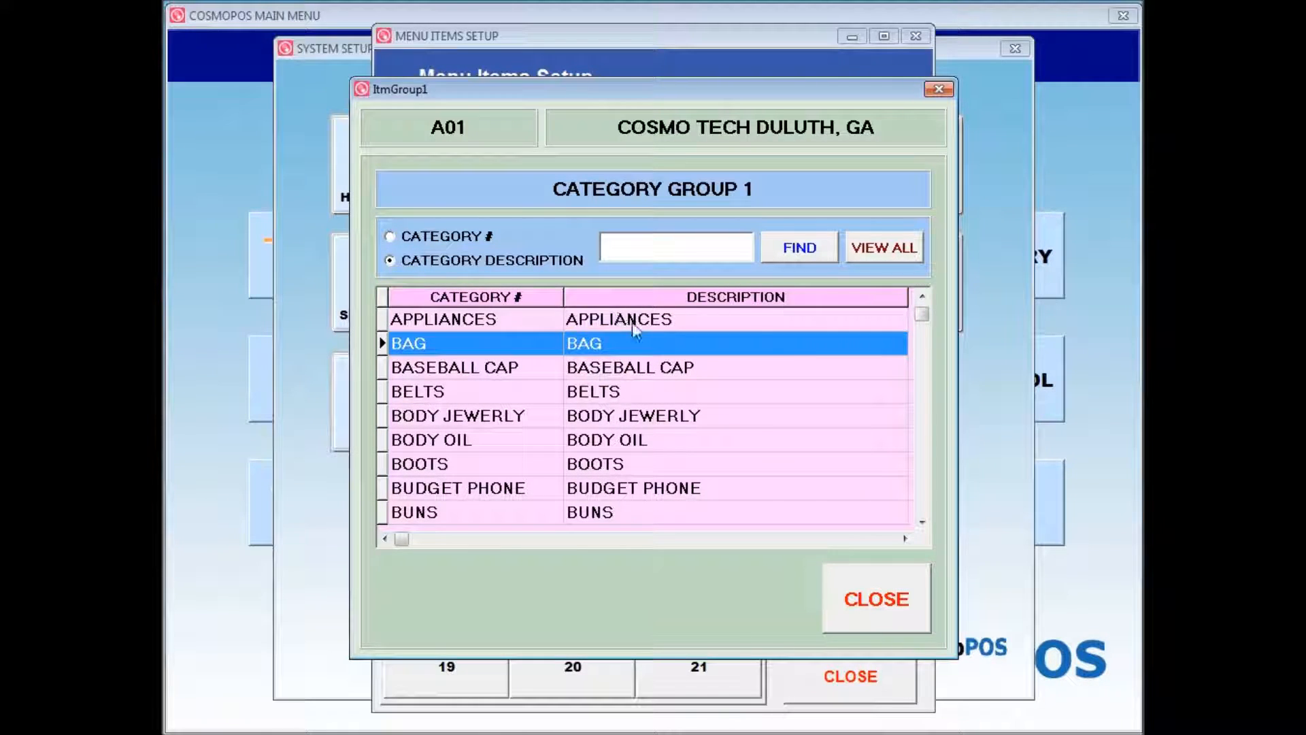
pyautogui.click(869, 601)
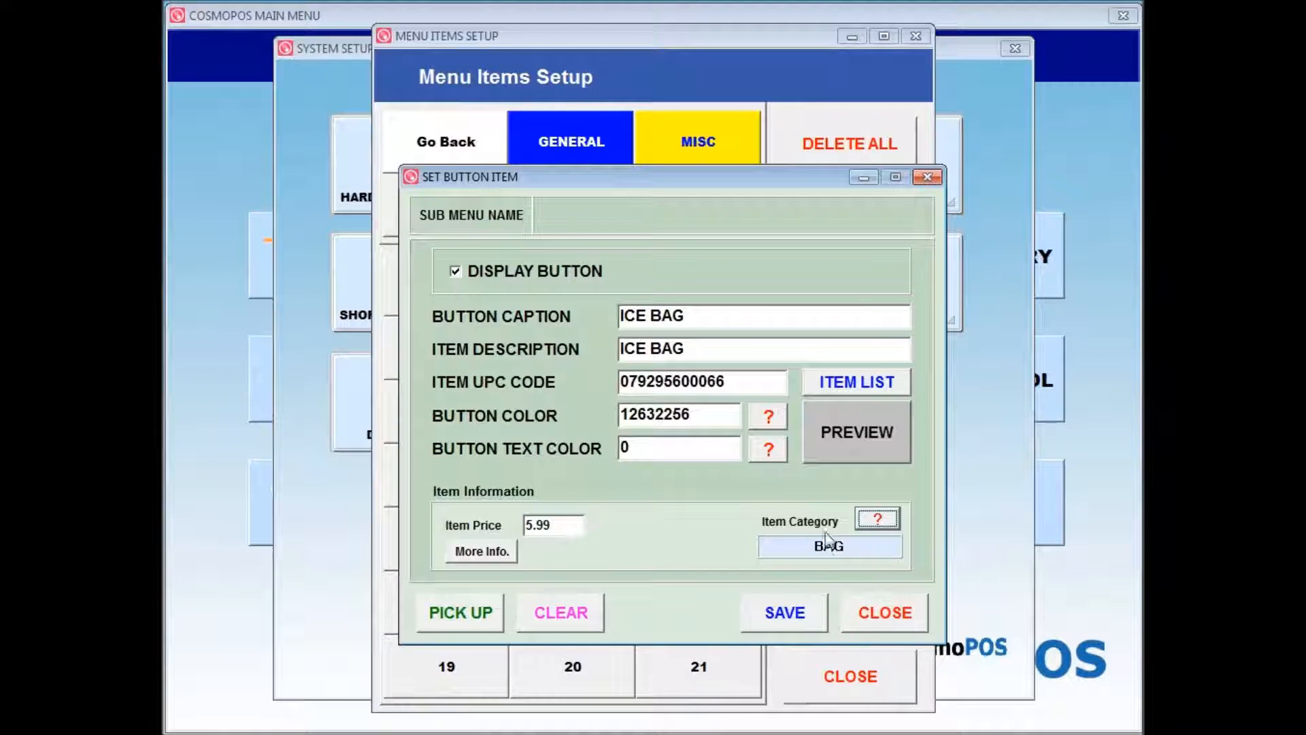
pyautogui.click(786, 616)
pyautogui.click(723, 408)
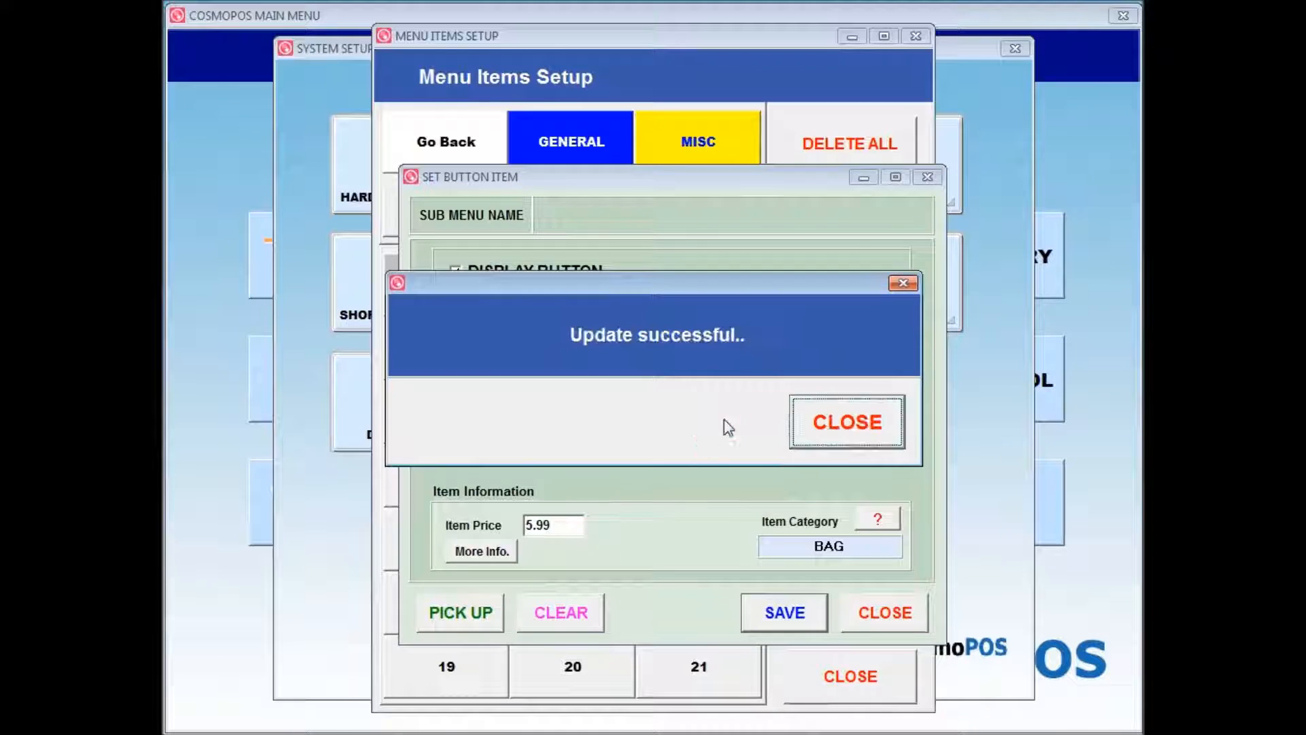
# Step: Switch to the MISC sub menu and open the setup of its item button 22
pyautogui.click(885, 452)
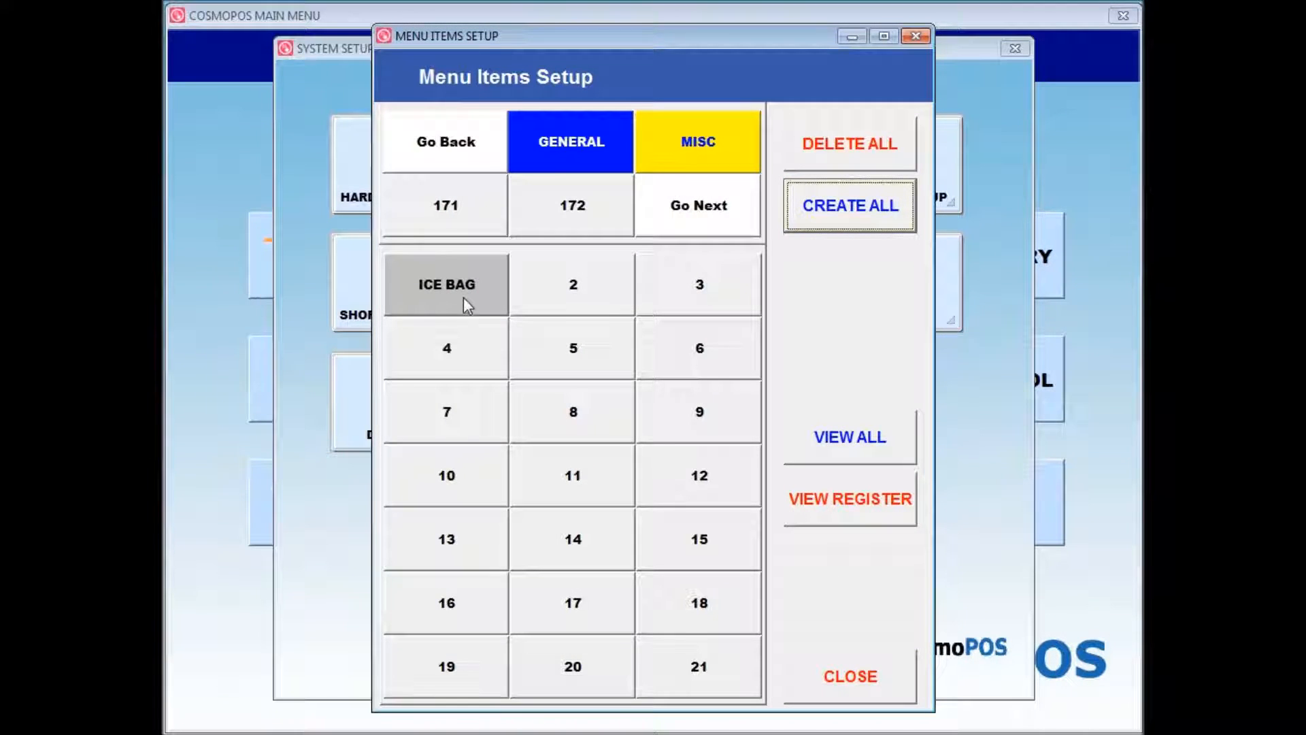
pyautogui.click(678, 206)
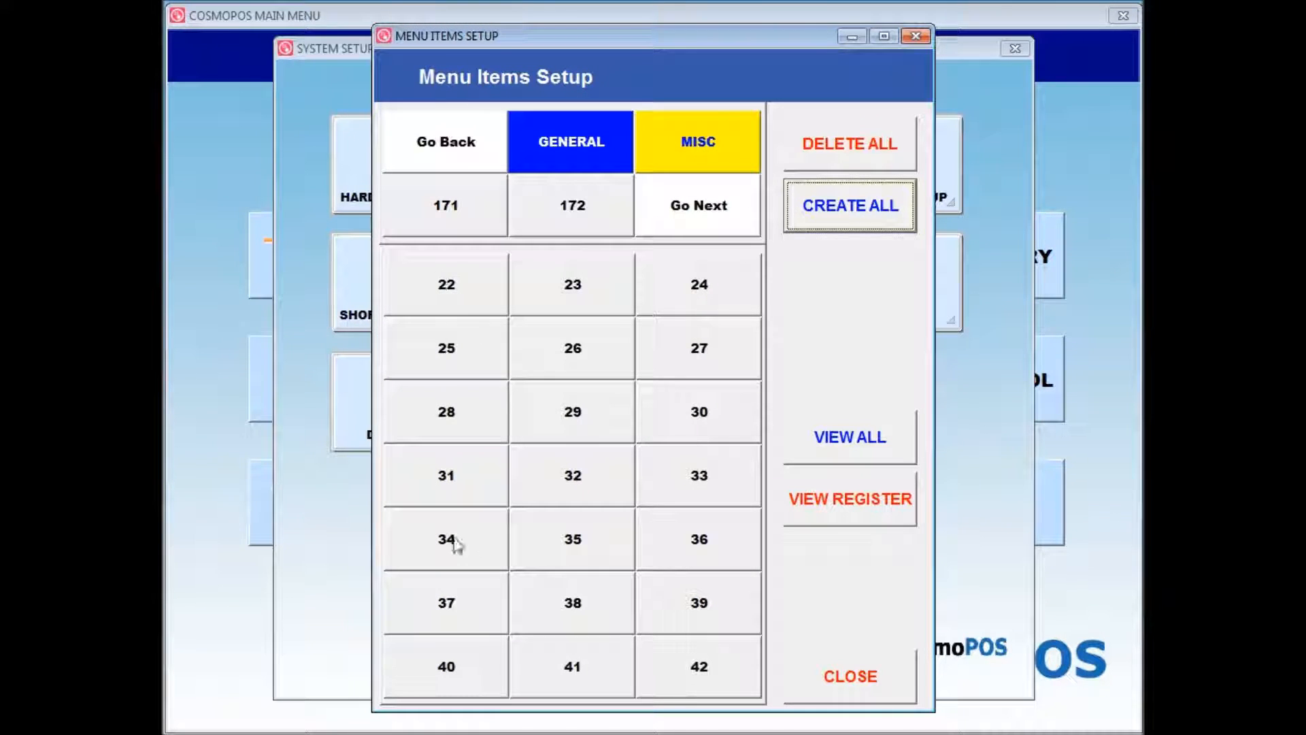
pyautogui.click(438, 286)
pyautogui.click(436, 236)
pyautogui.moveTo(651, 279); pyautogui.dragTo(459, 251)
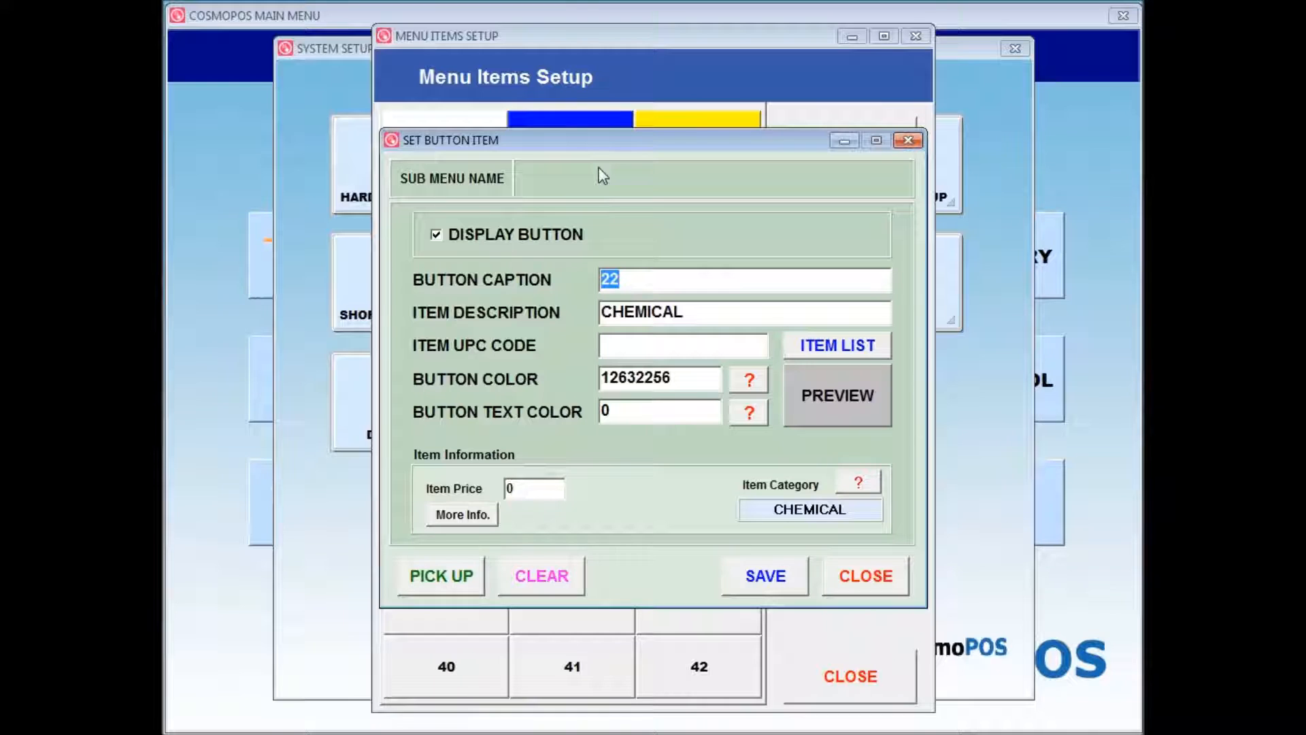
pyautogui.click(842, 351)
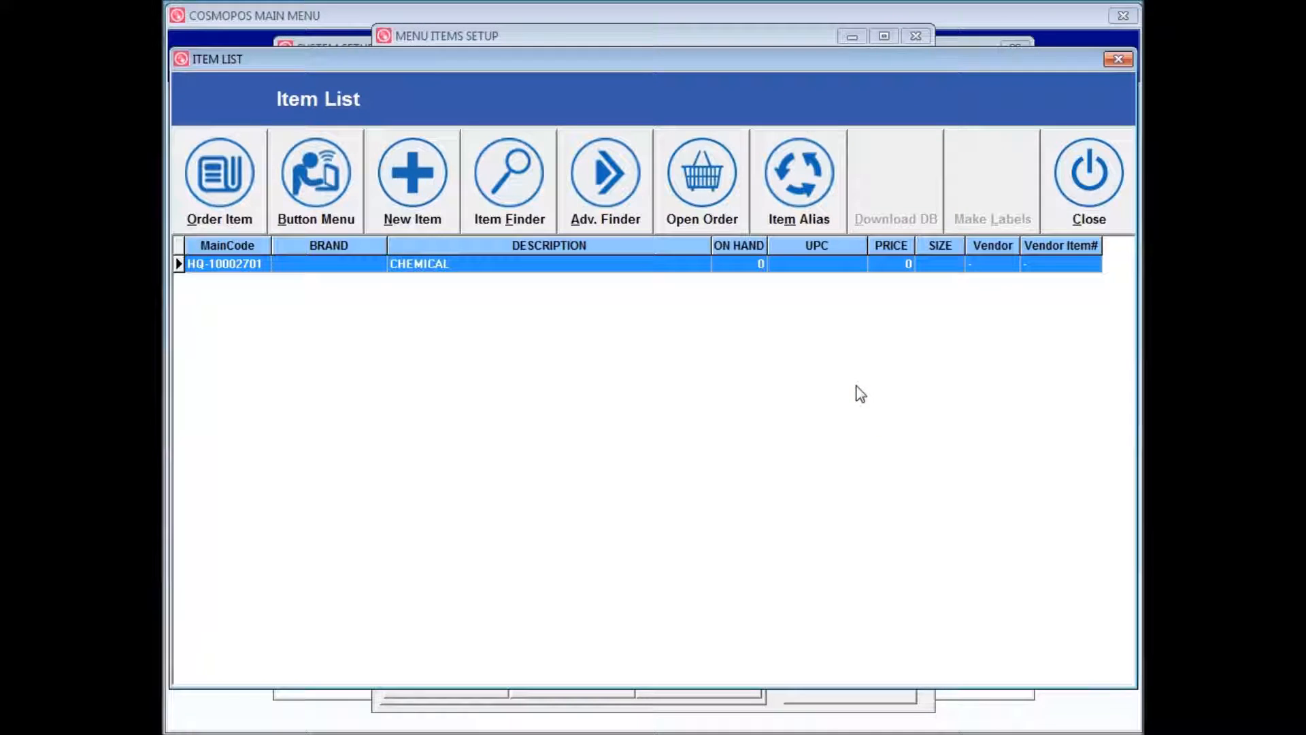
pyautogui.moveTo(537, 61); pyautogui.dragTo(538, 88)
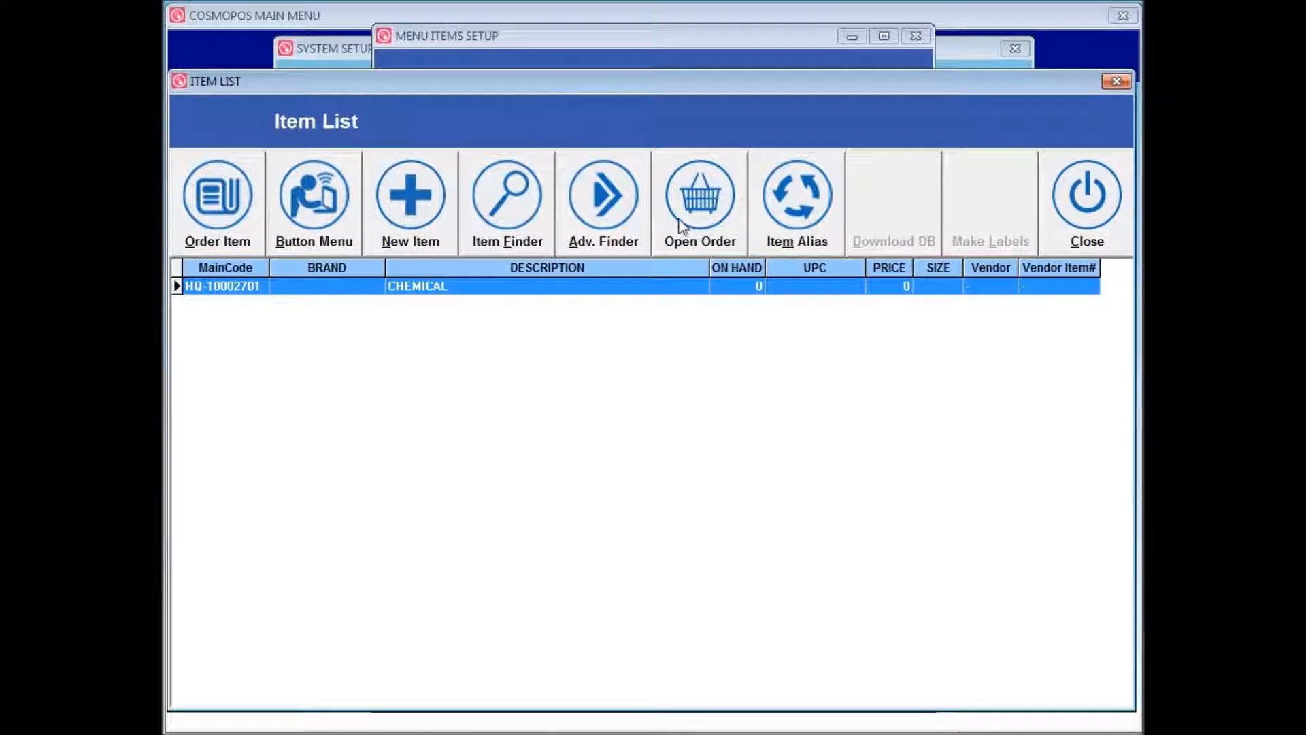
pyautogui.click(509, 204)
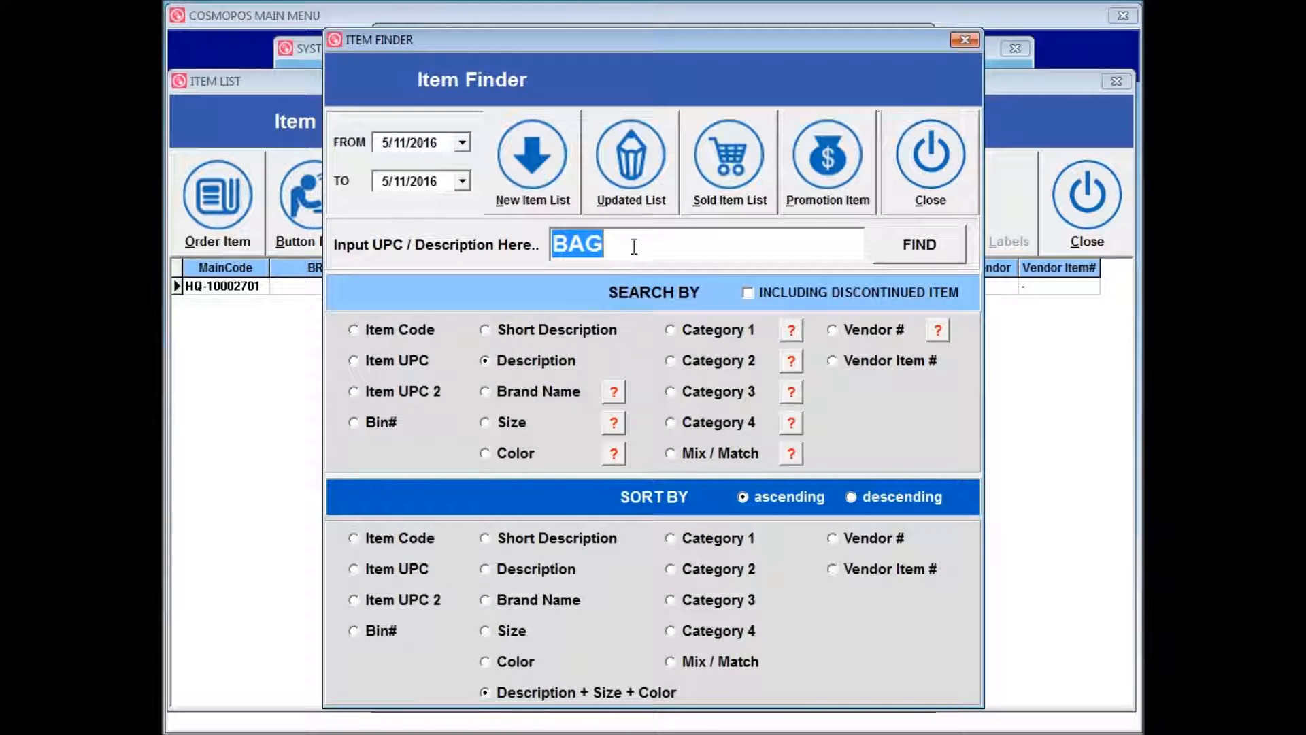
pyautogui.write('CHEMIC')
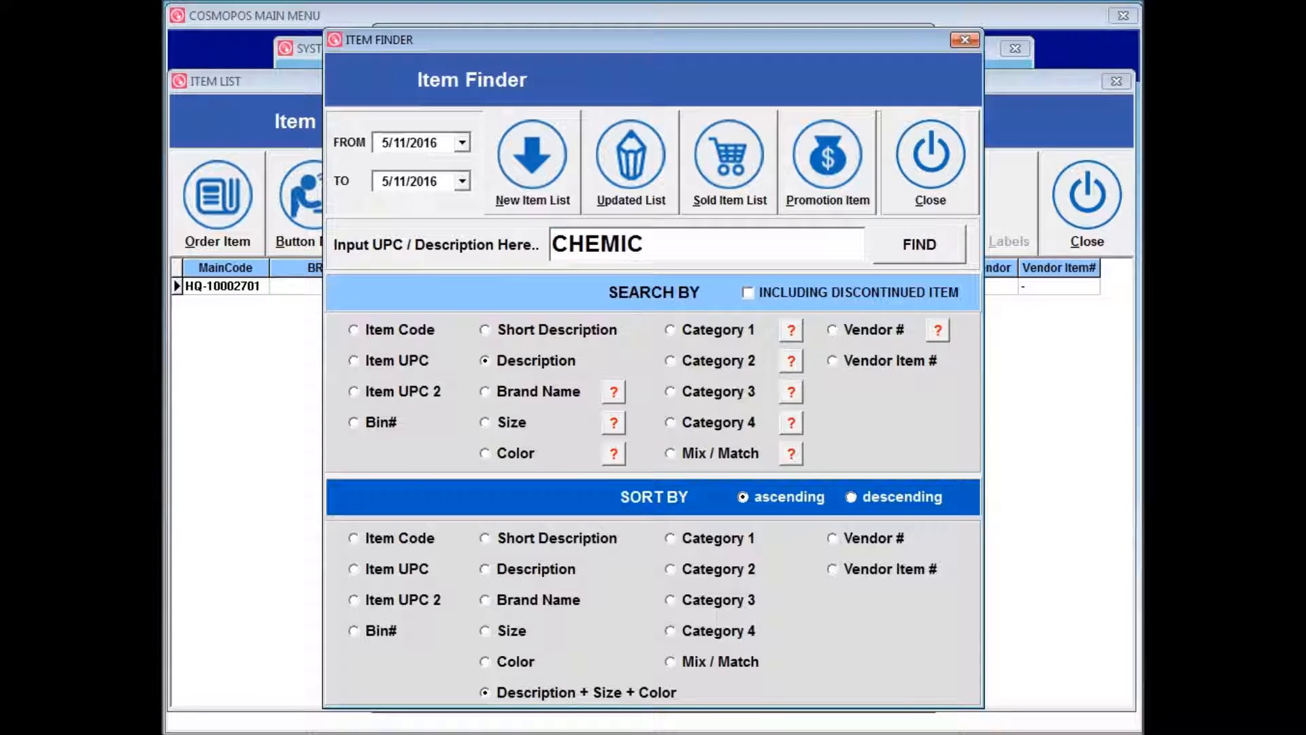
pyautogui.write('AL')
pyautogui.press('Return')
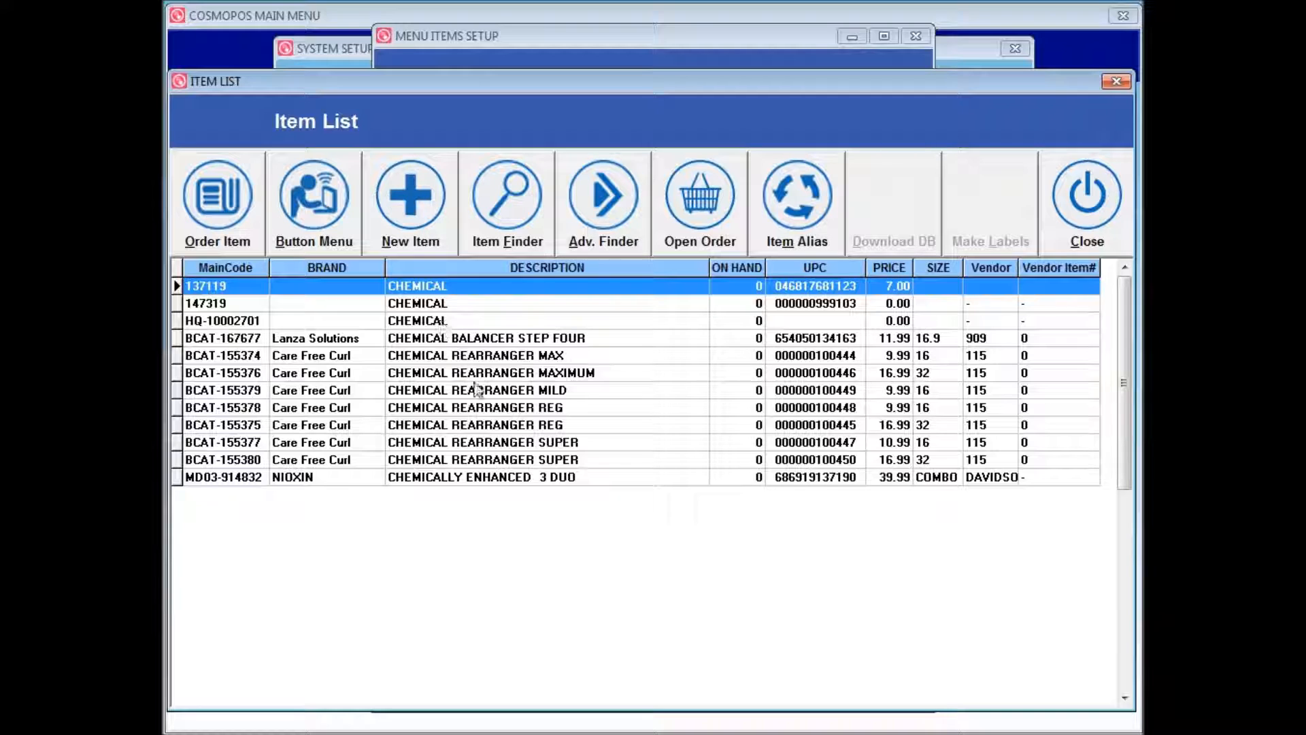
pyautogui.click(625, 408)
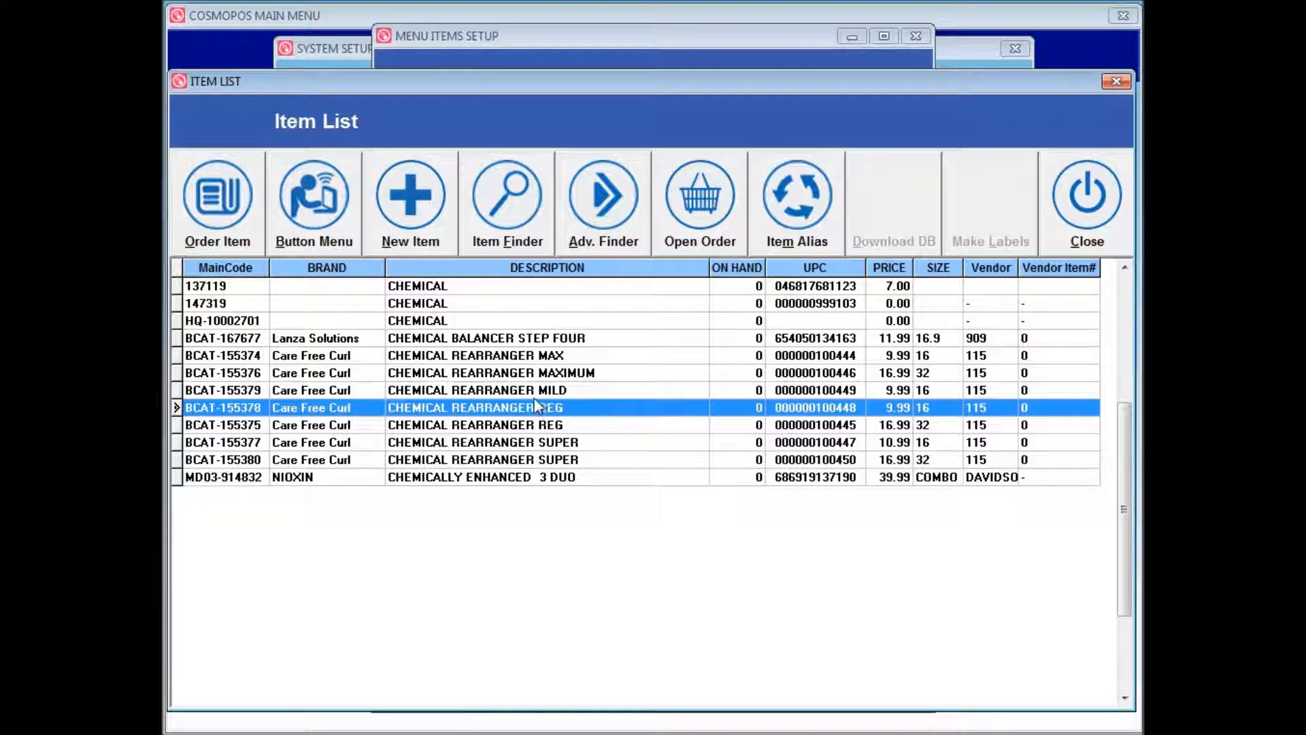
pyautogui.click(313, 200)
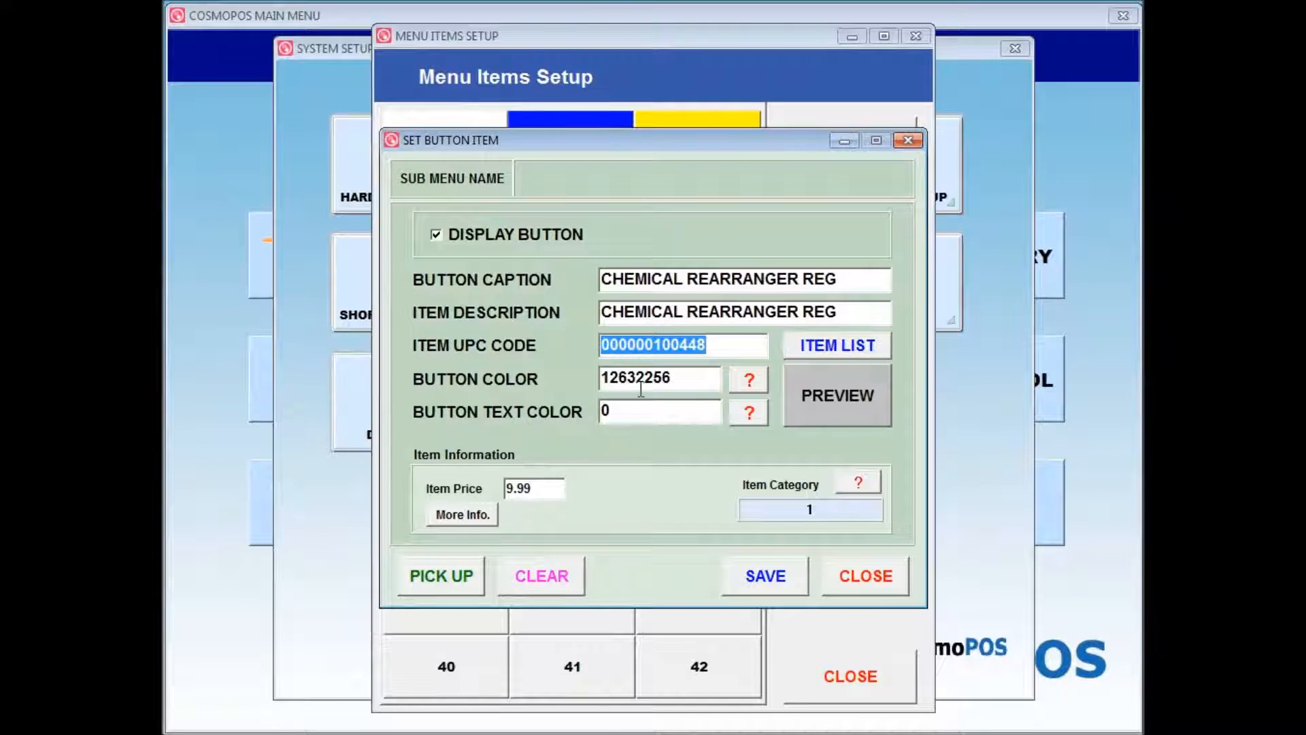
# Step: Set the CHEMICAL REARRANGER REG button's item category to MISC and save the button with its item information
pyautogui.click(855, 483)
pyautogui.write('MISC')
pyautogui.click(787, 238)
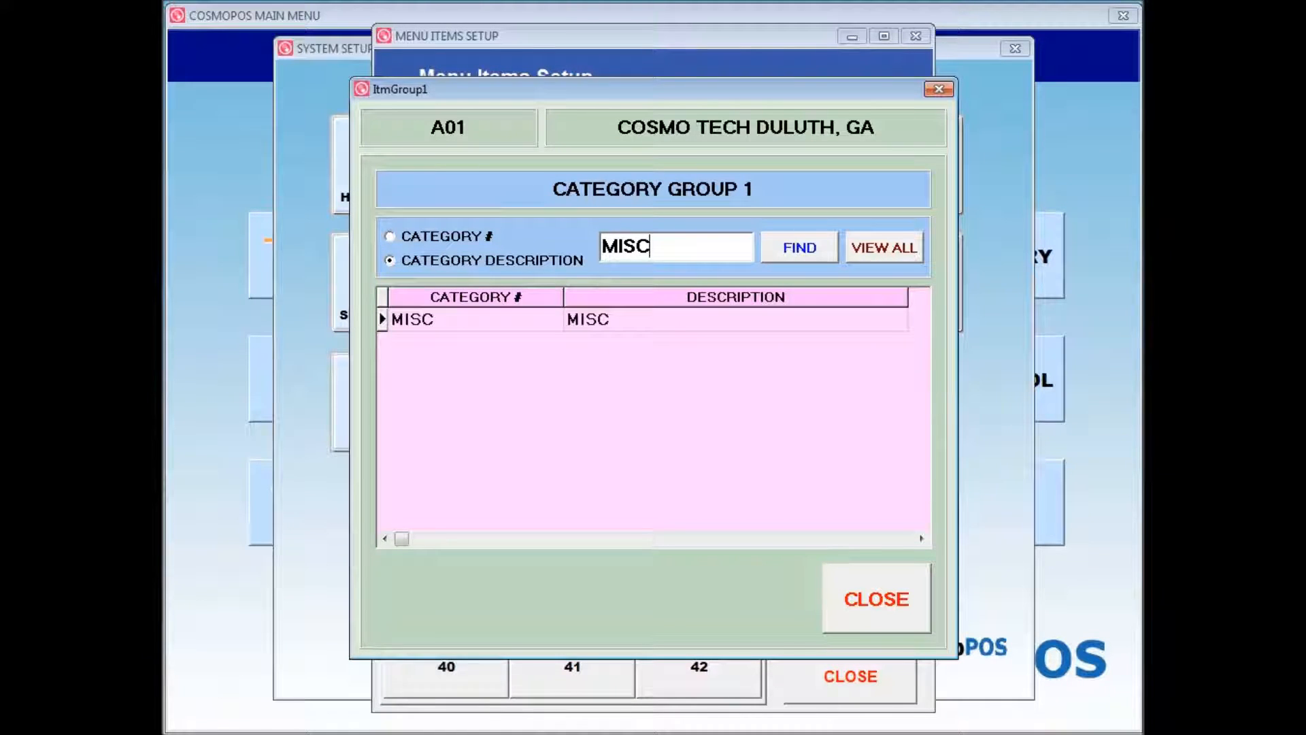
pyautogui.click(635, 321)
pyautogui.click(892, 589)
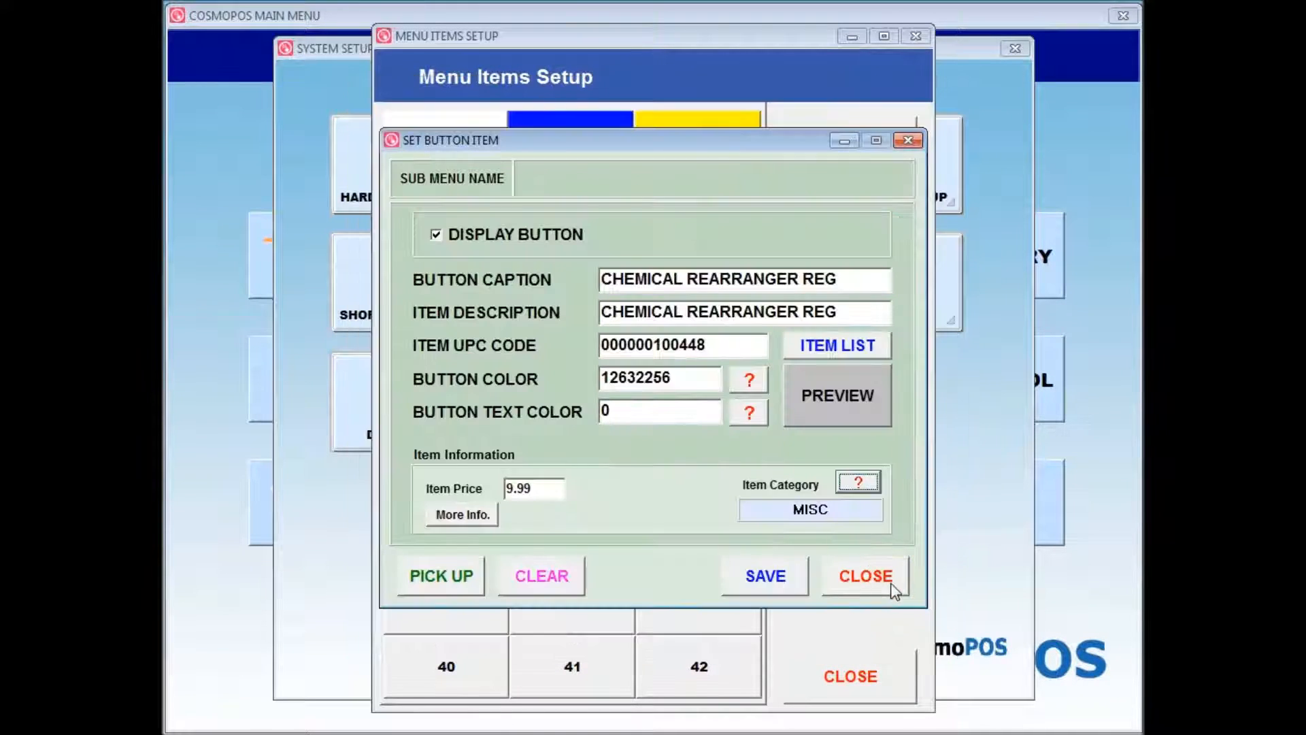
pyautogui.click(774, 576)
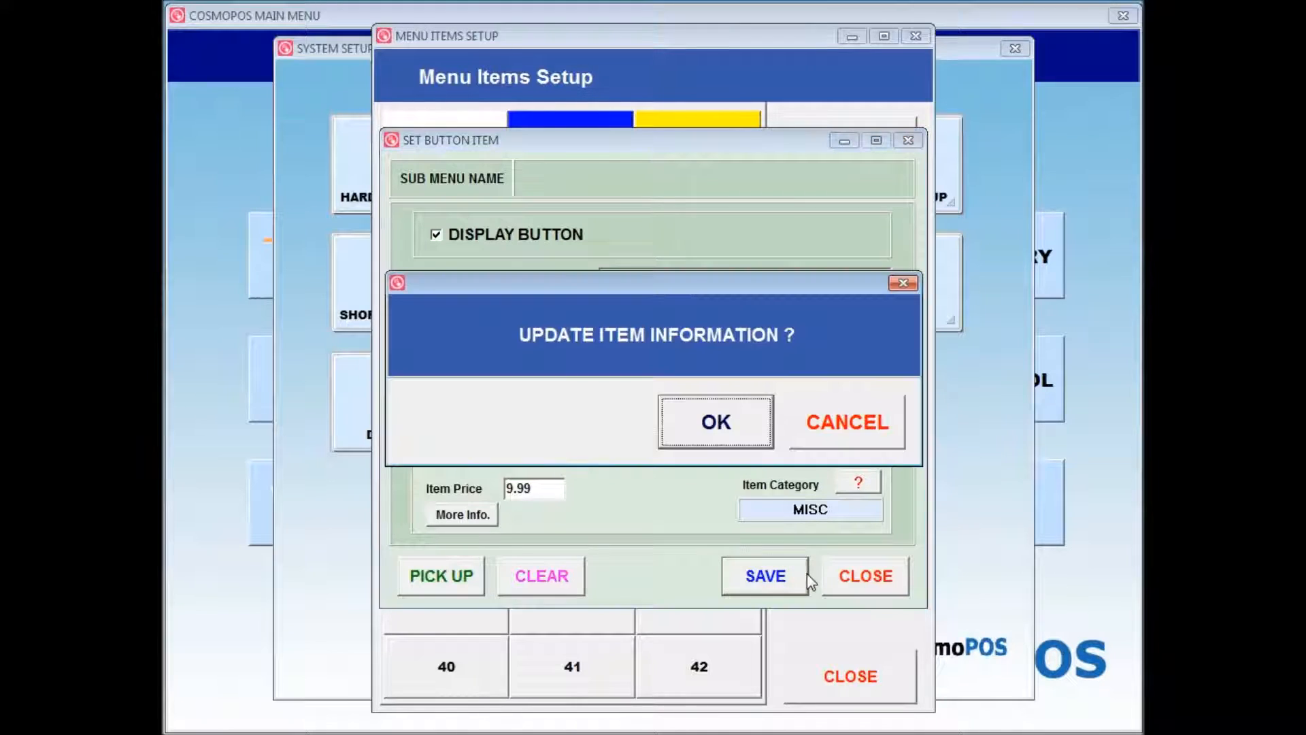
pyautogui.click(748, 433)
pyautogui.click(840, 429)
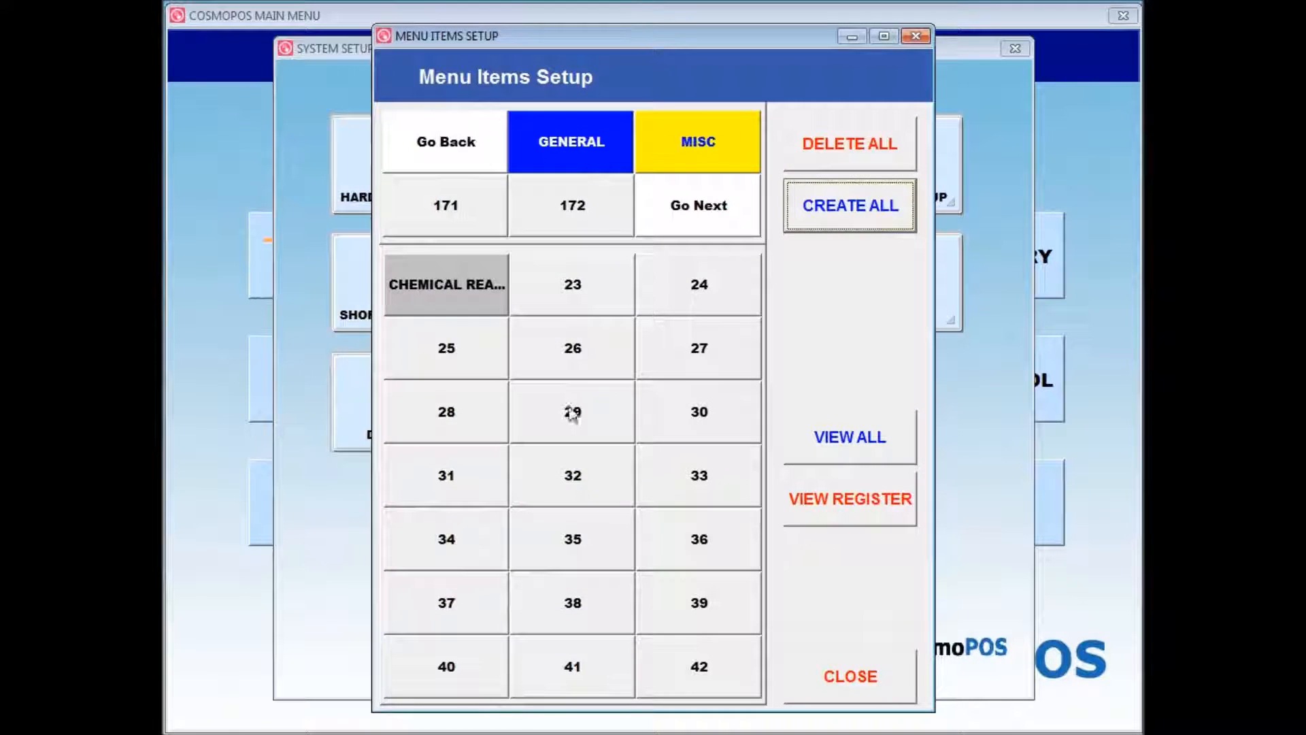
# Step: Switch between the GENERAL and MISC sub menus in the menu setup to compare their item buttons
pyautogui.click(580, 155)
pyautogui.click(700, 166)
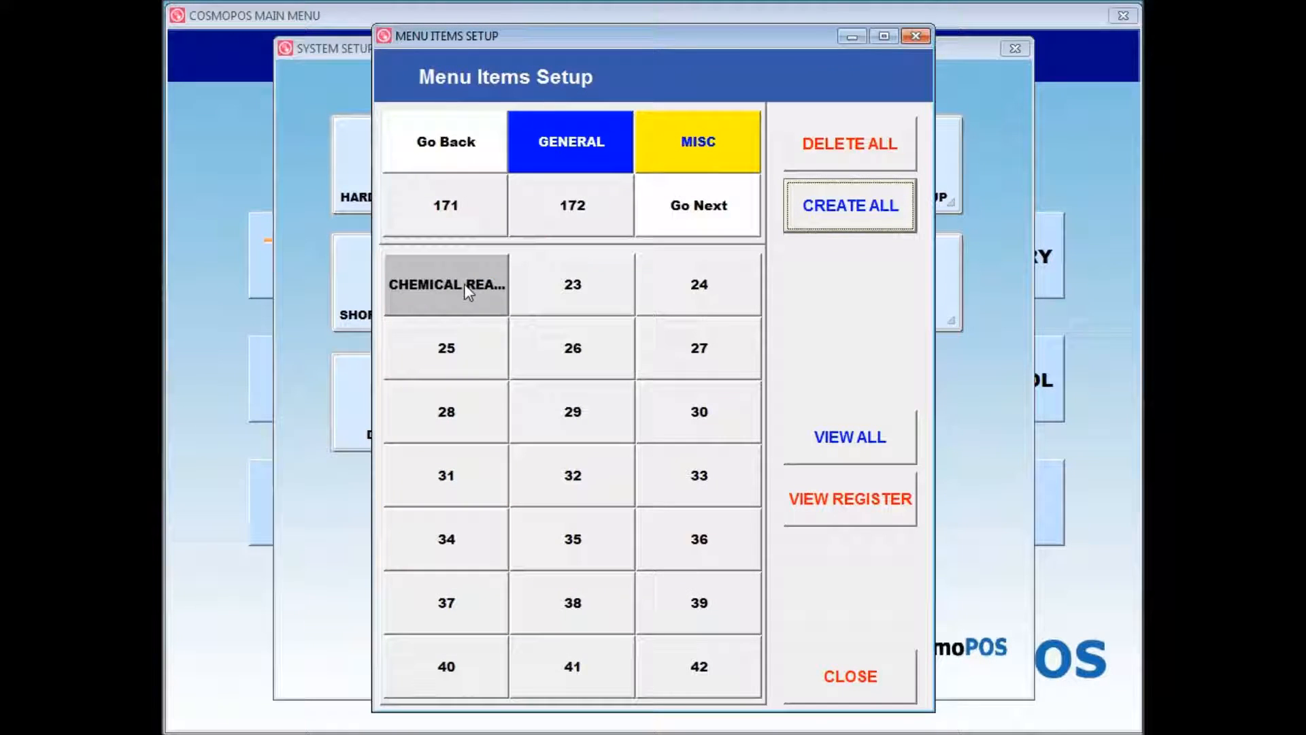
pyautogui.click(549, 162)
pyautogui.click(687, 148)
pyautogui.click(570, 161)
pyautogui.click(699, 148)
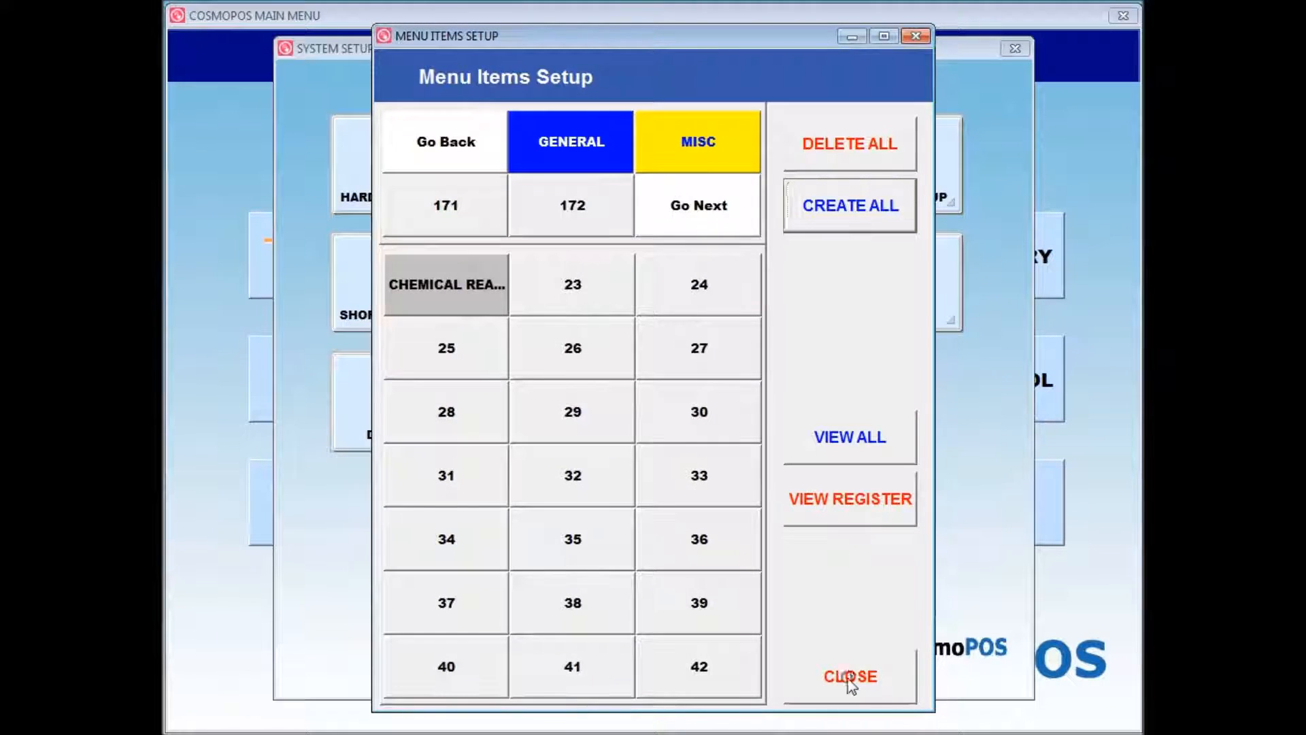
# Step: Leave the menu setup, open the cash register and display its fast item menu
pyautogui.click(850, 678)
pyautogui.click(567, 400)
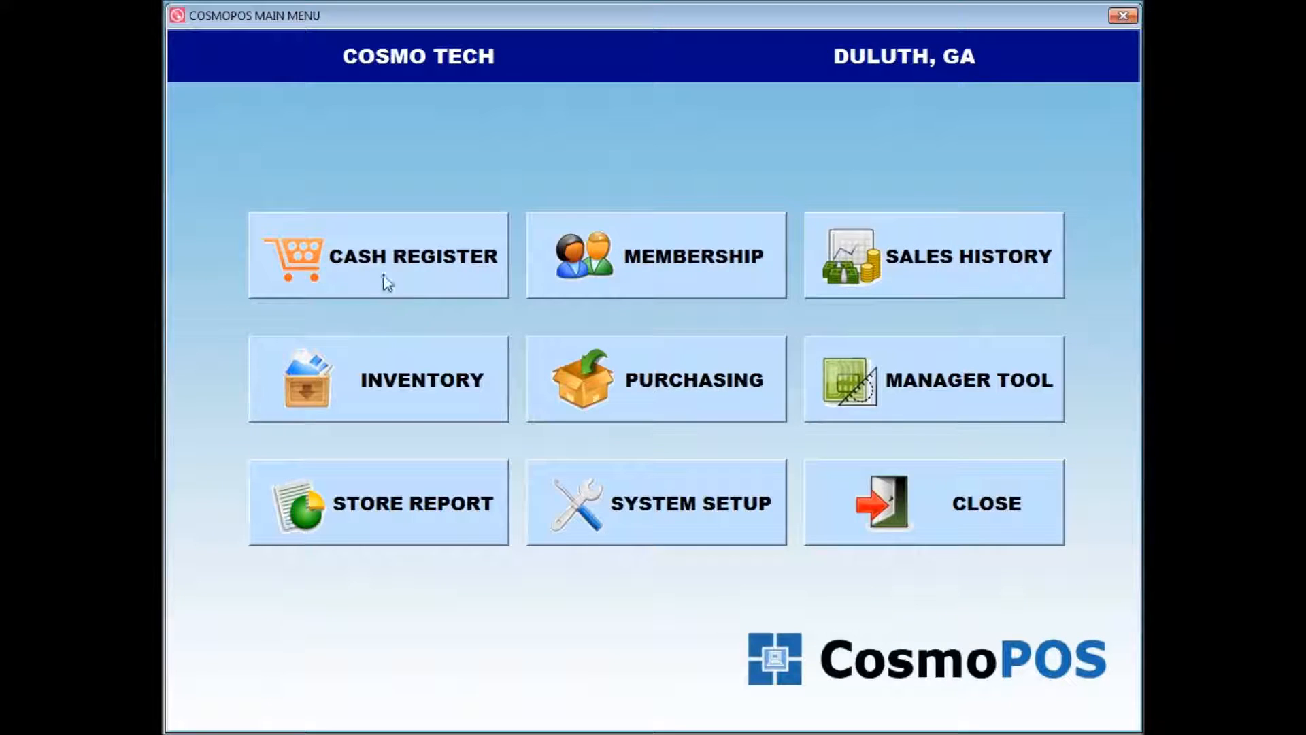
pyautogui.click(399, 259)
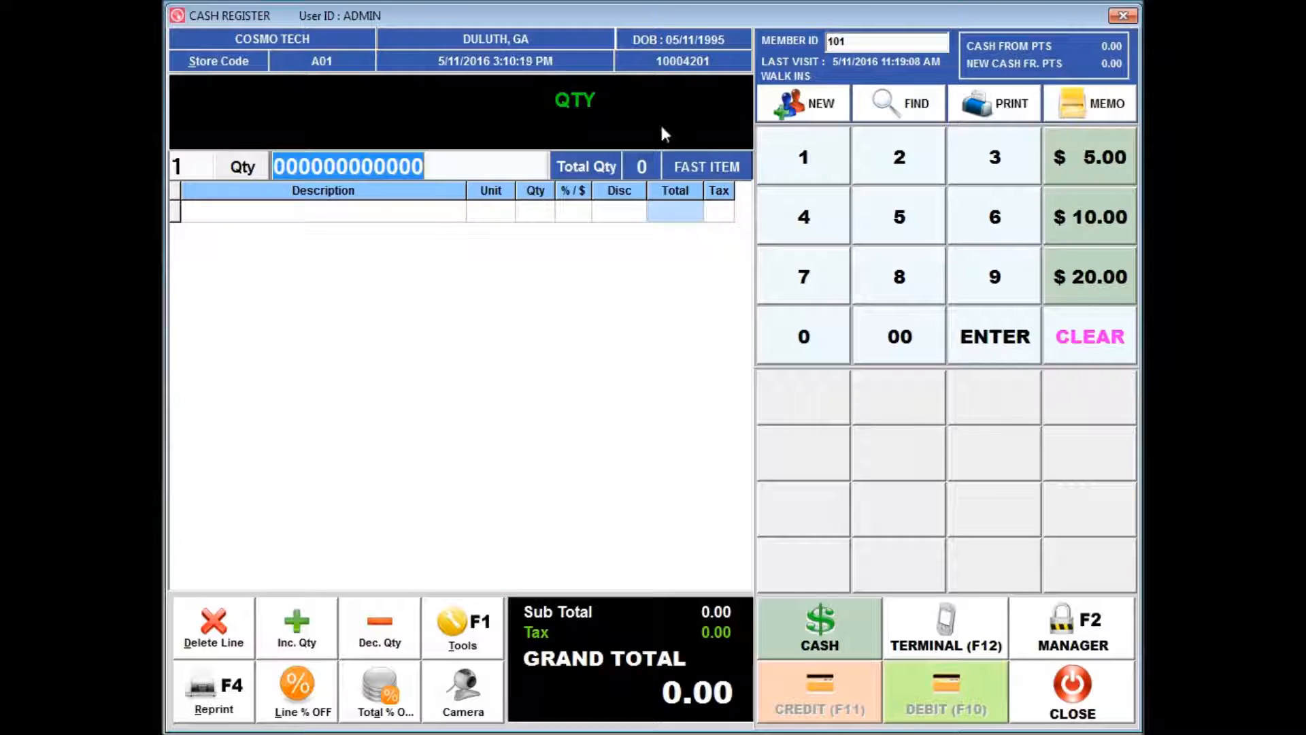
pyautogui.click(702, 167)
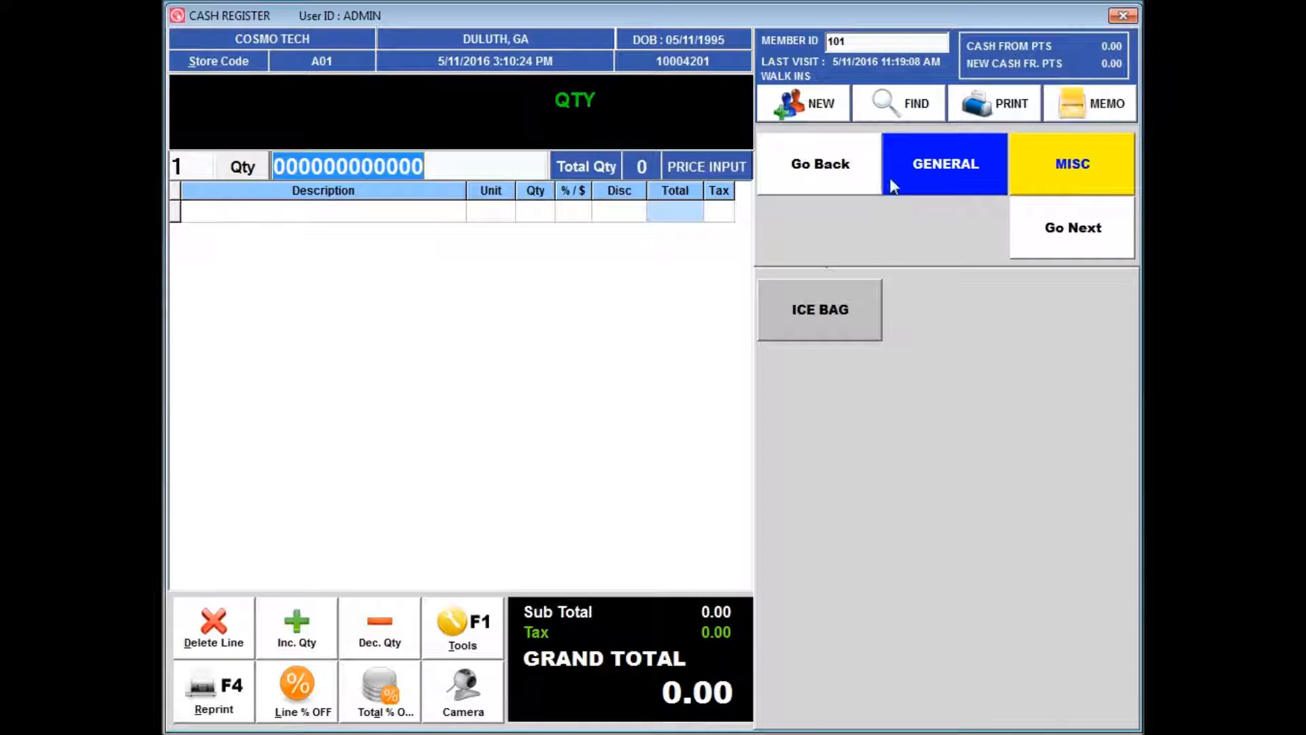
# Step: Check the item buttons of the GENERAL and MISC sub menus in the cash register
pyautogui.click(1075, 178)
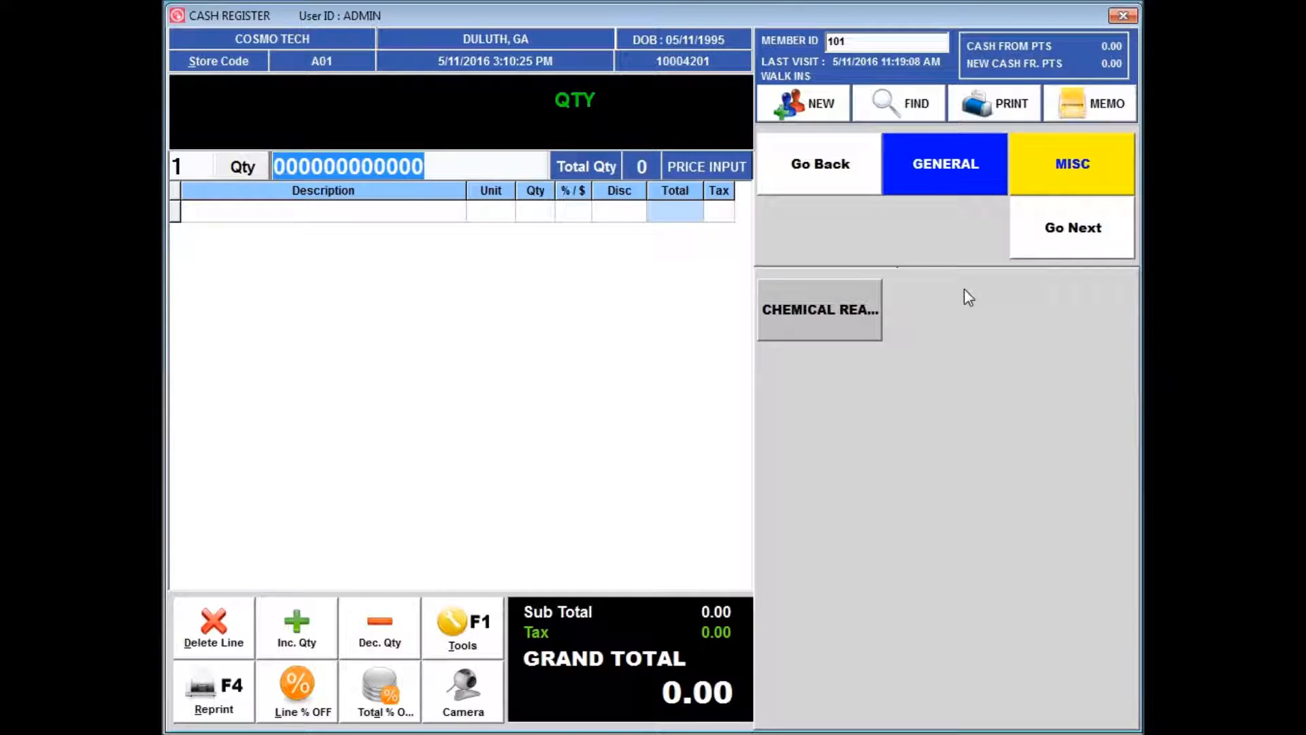
pyautogui.click(911, 164)
pyautogui.click(1035, 182)
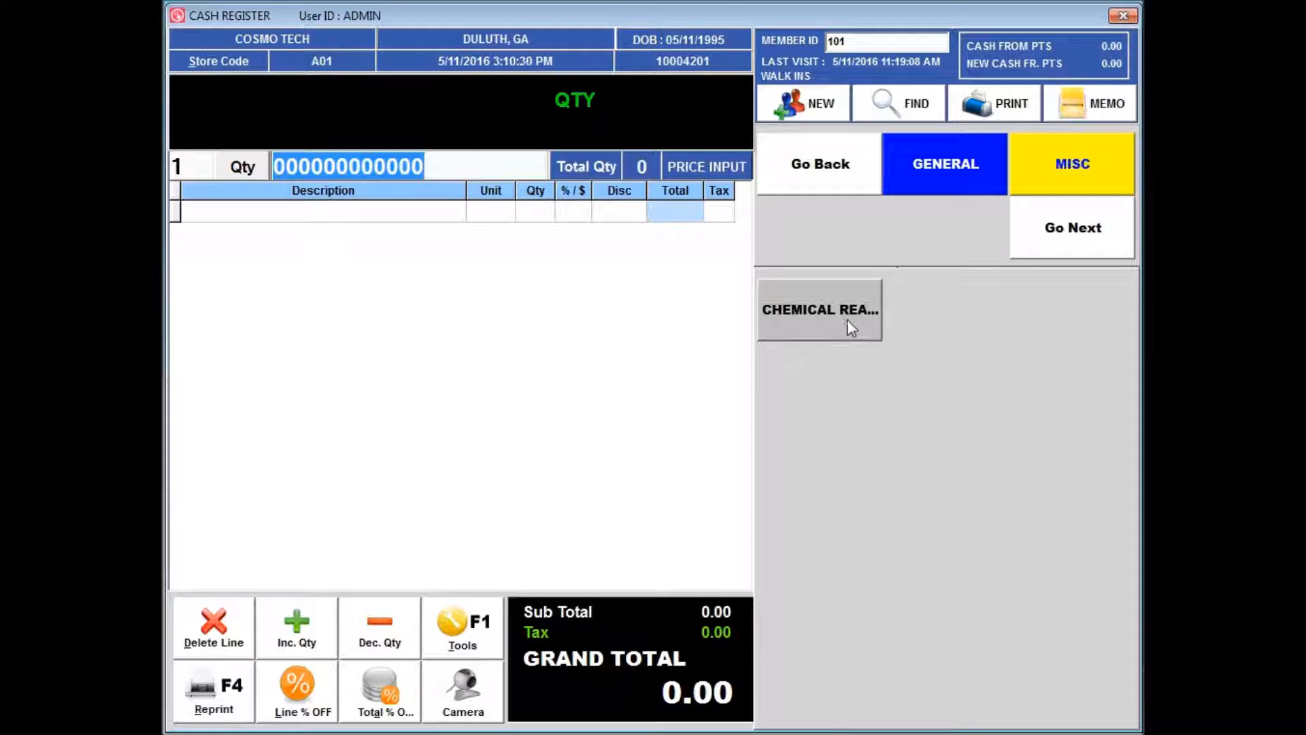
pyautogui.click(904, 183)
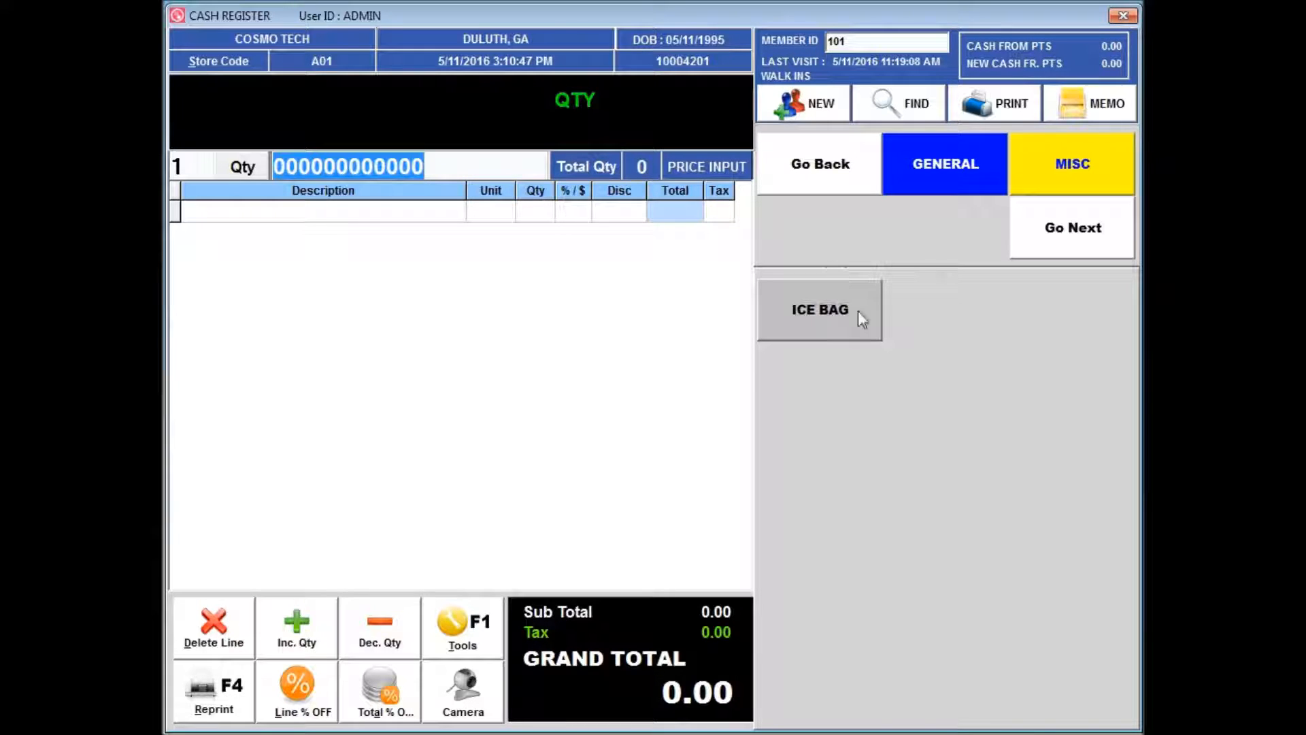
# Step: Add ICE BAG from GENERAL and CHEMICAL REARRANGER REG from MISC to the sale
pyautogui.click(814, 320)
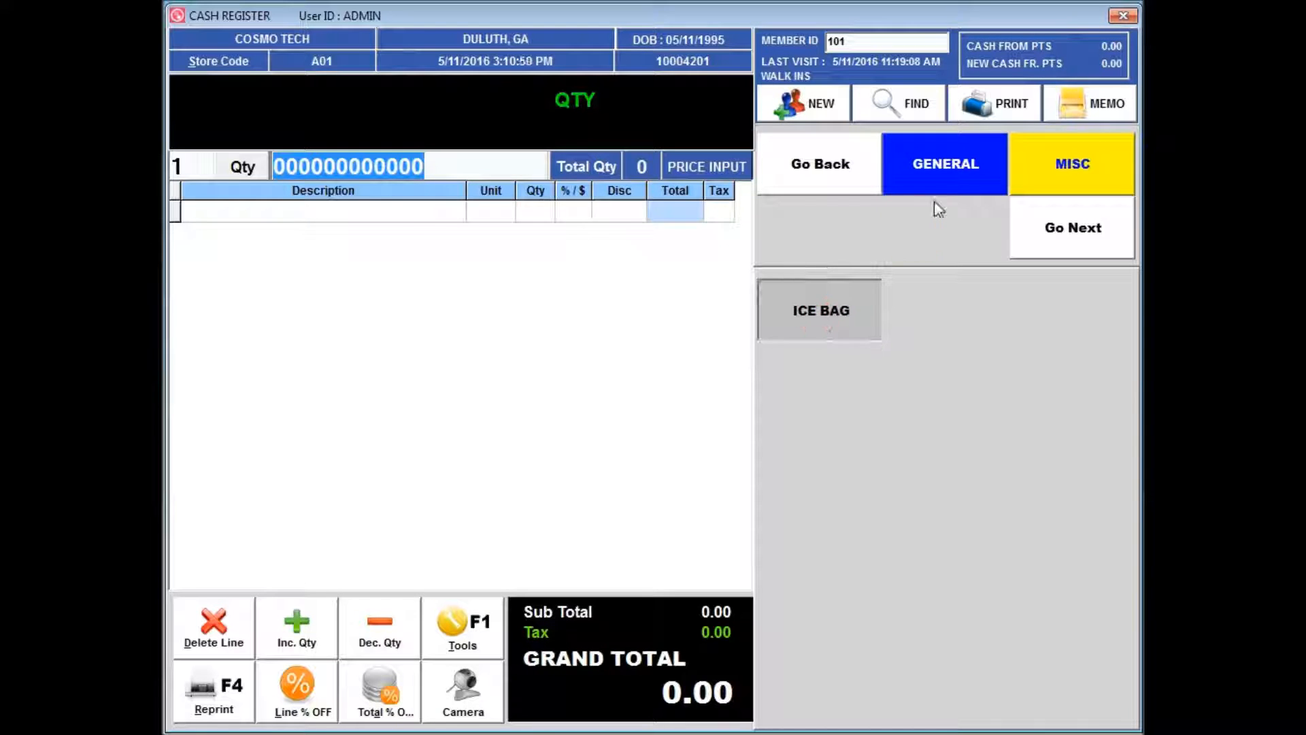
pyautogui.click(1073, 193)
pyautogui.click(854, 309)
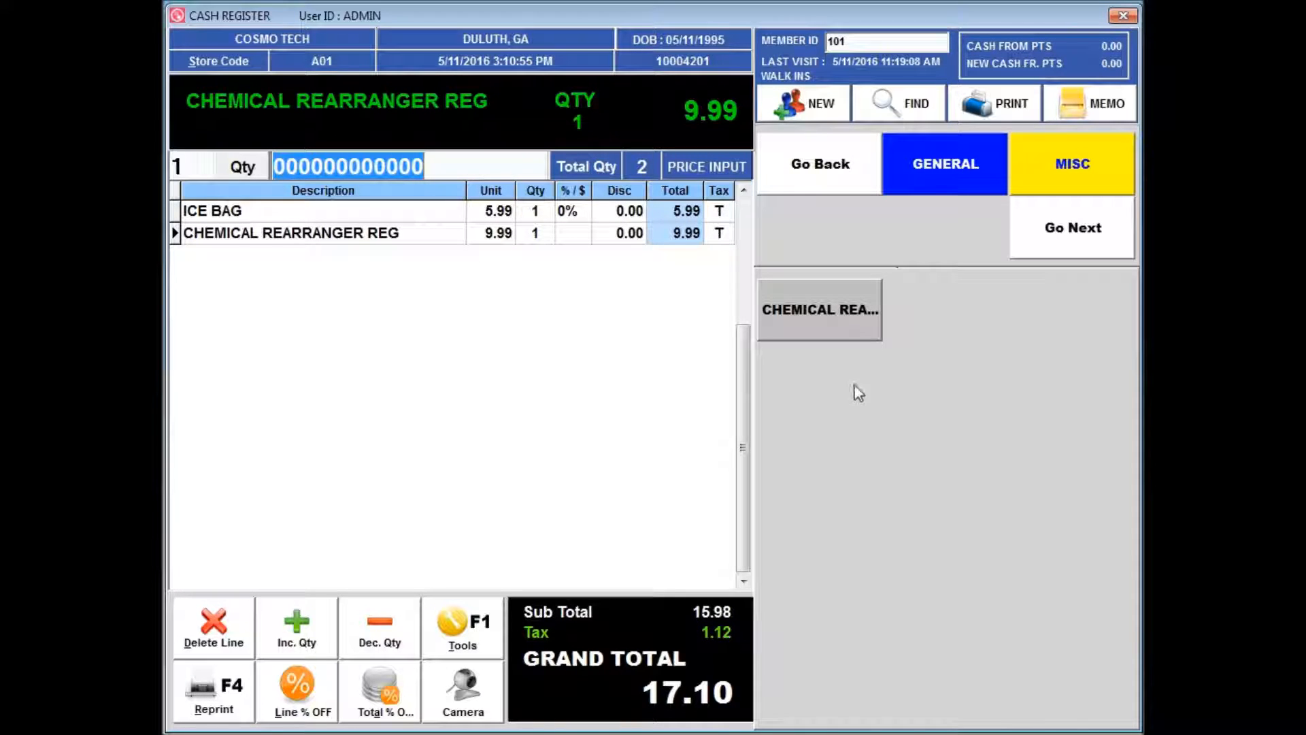
# Step: Return the register to price input and enable display of the first blank button below the number keypad
pyautogui.click(718, 90)
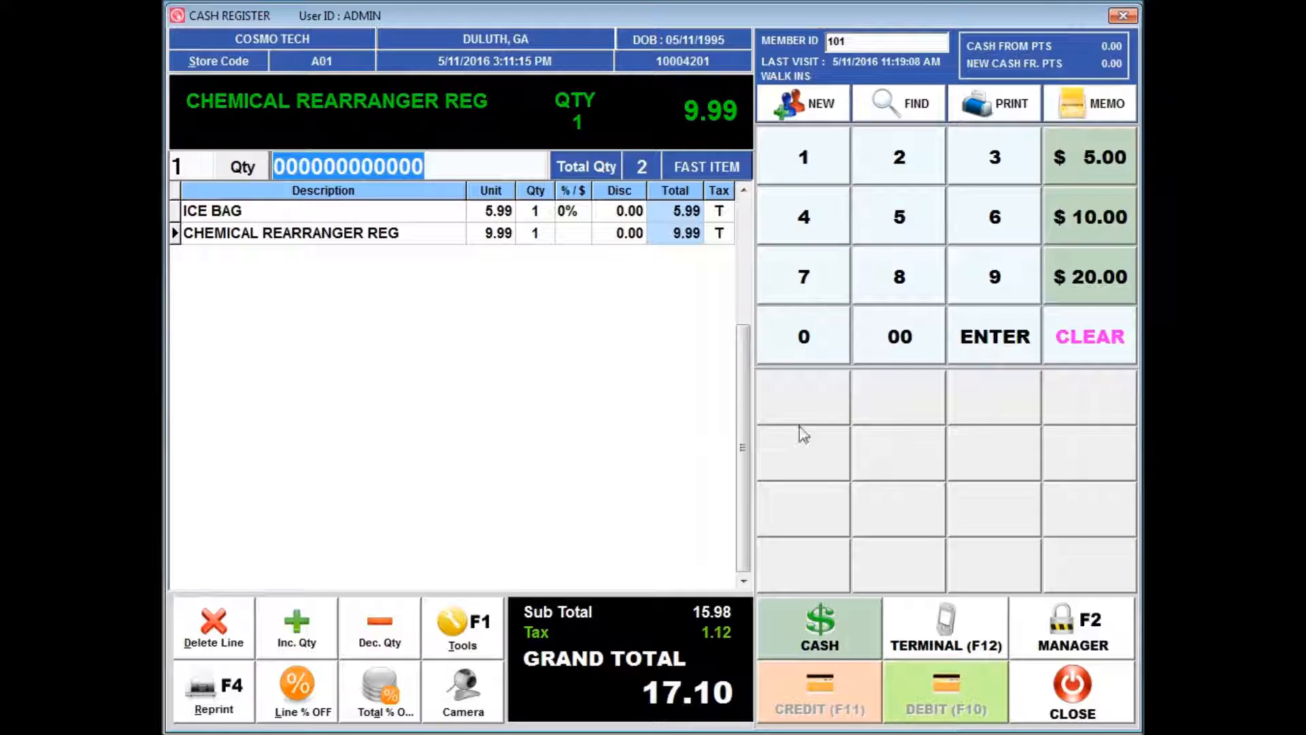
pyautogui.click(826, 395)
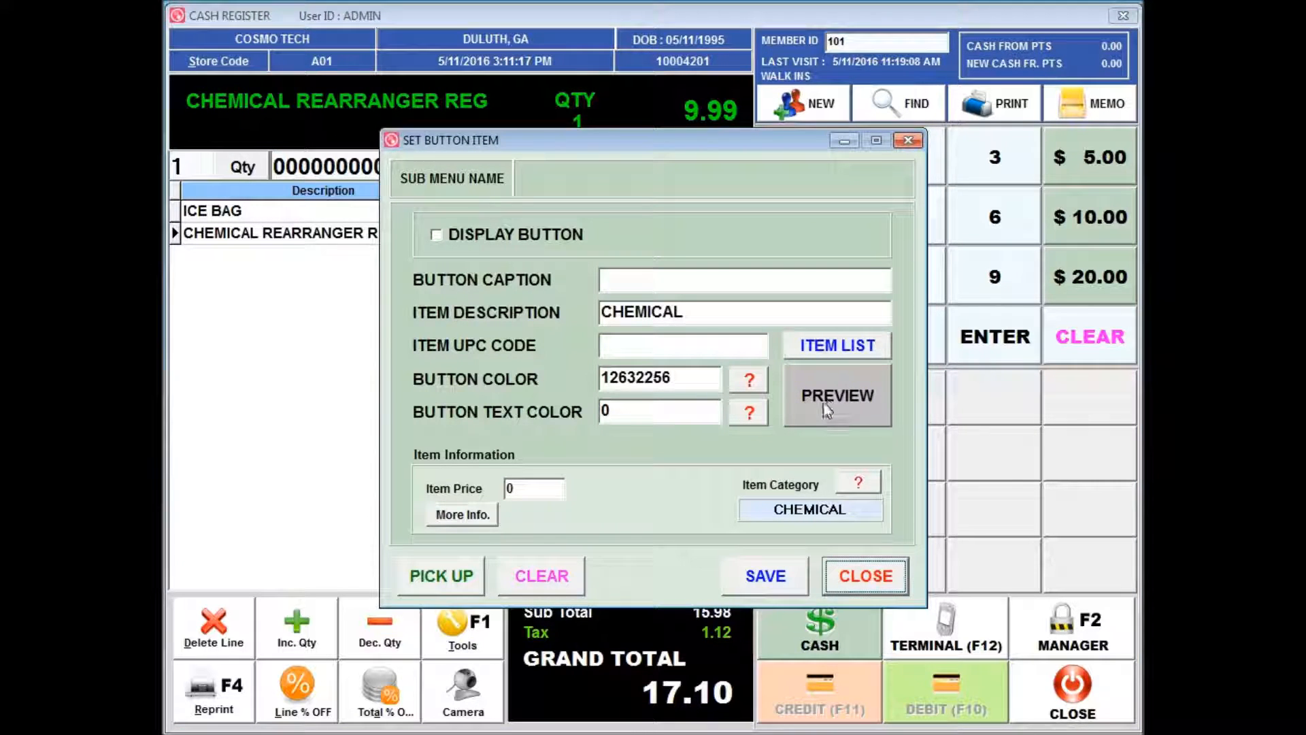
pyautogui.click(436, 234)
pyautogui.click(688, 278)
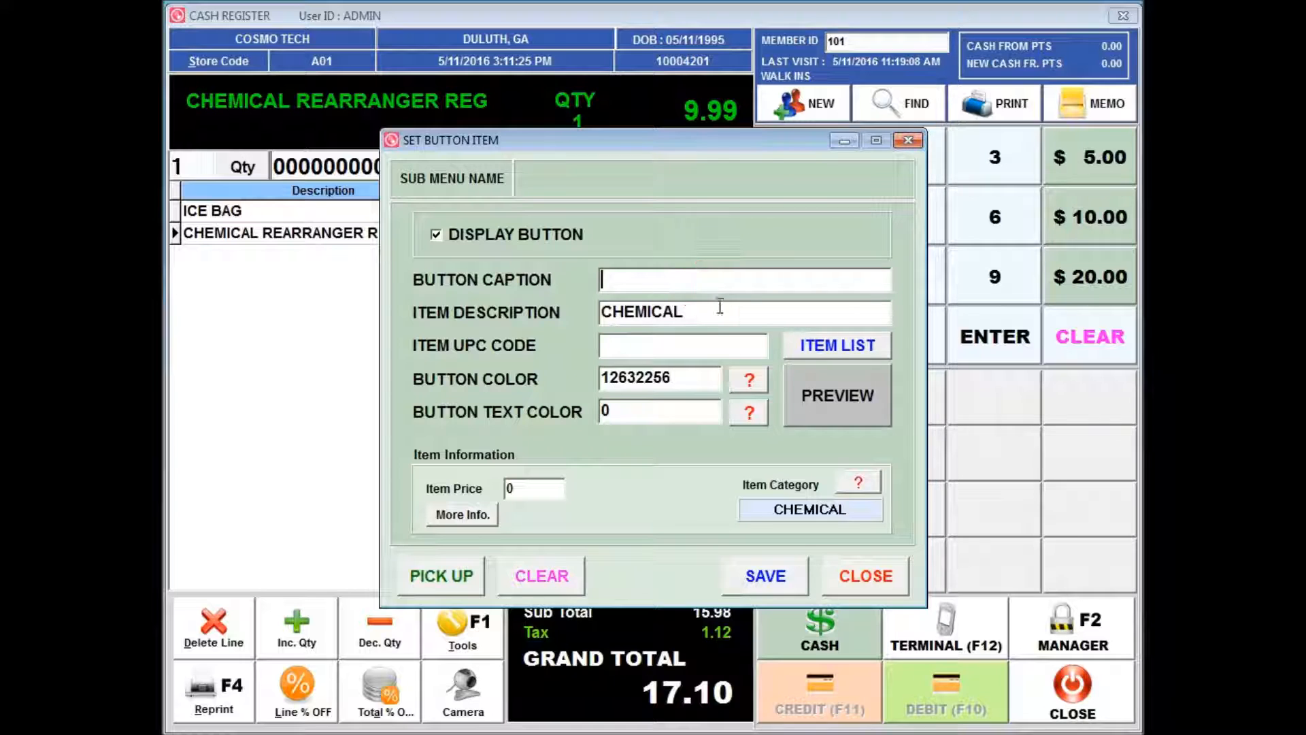
pyautogui.click(677, 351)
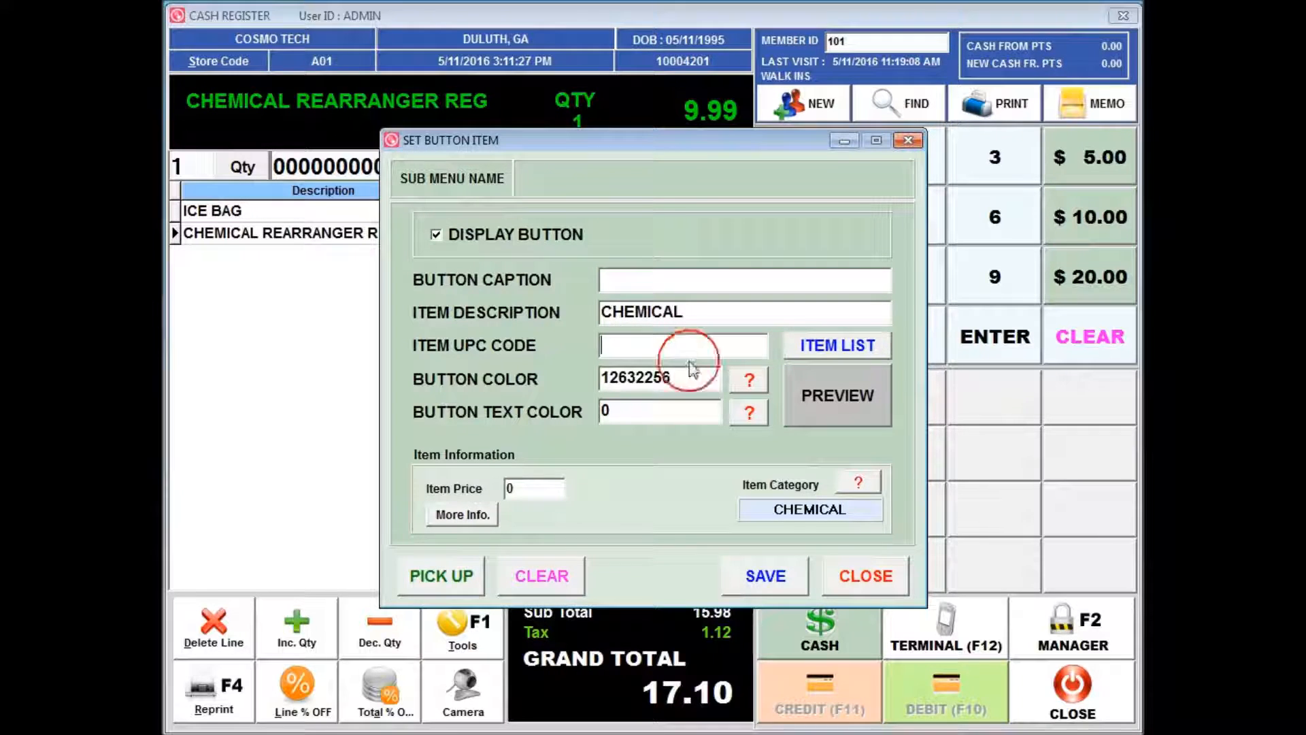
# Step: Search the item list by description for BEER
pyautogui.click(836, 346)
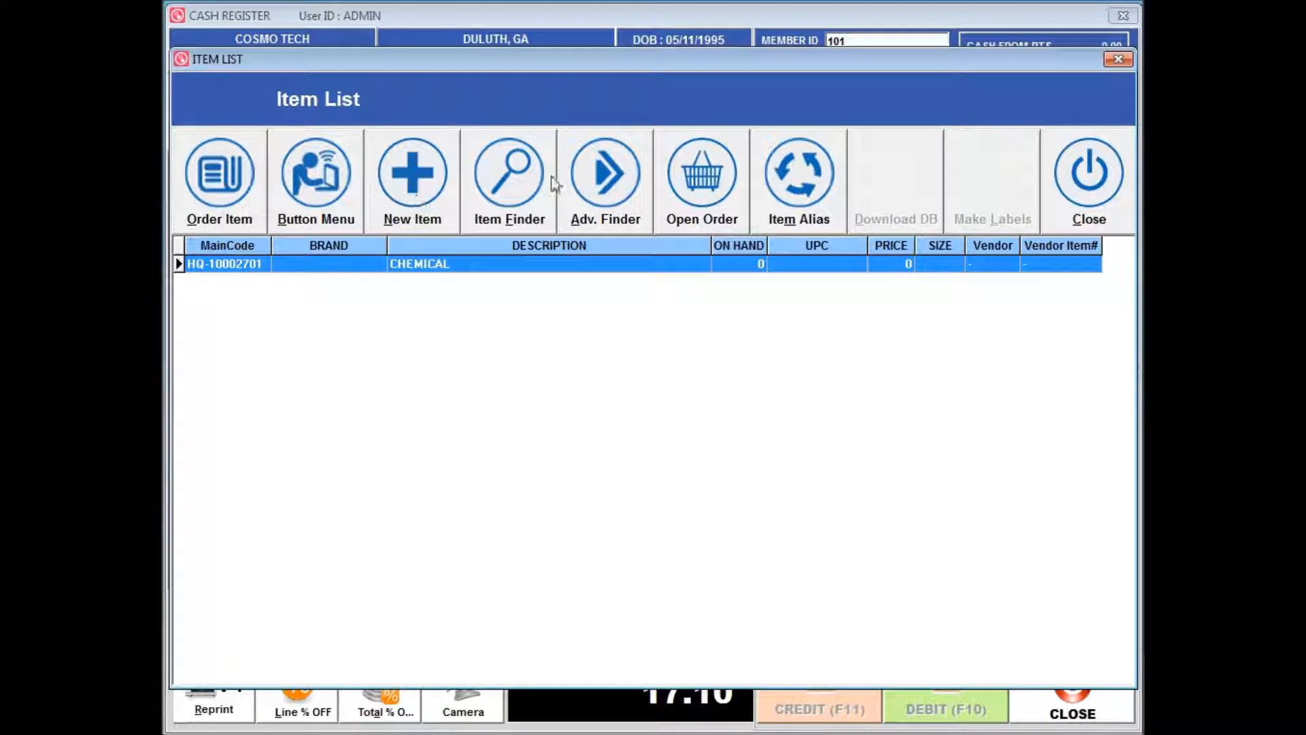
pyautogui.click(530, 174)
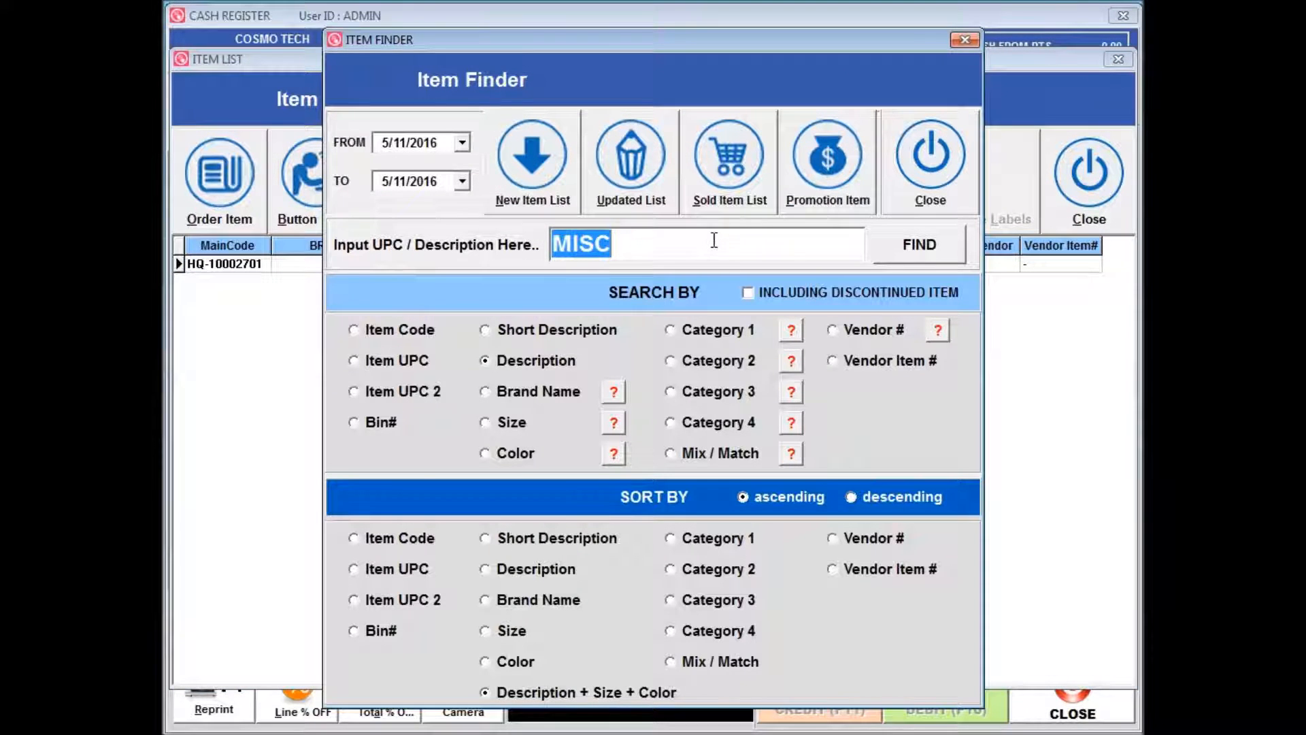
pyautogui.write('BEE')
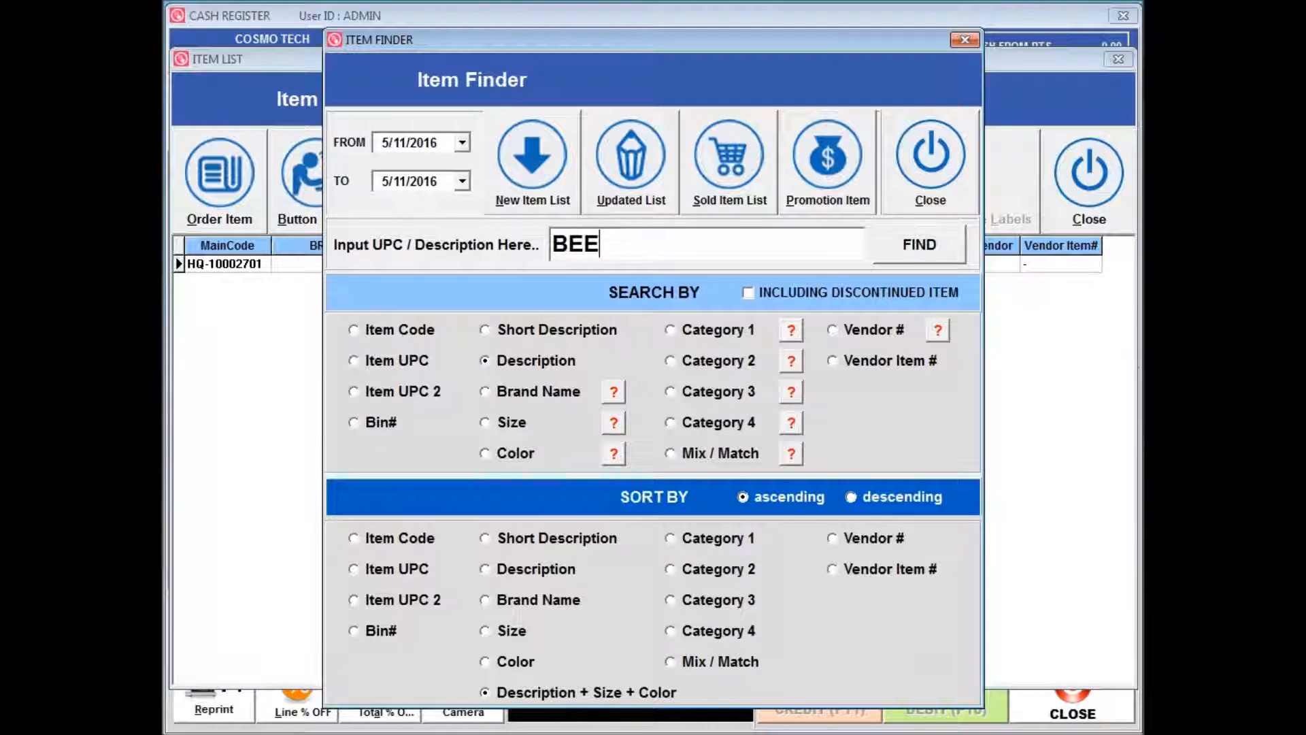
pyautogui.write('R')
pyautogui.press('Return')
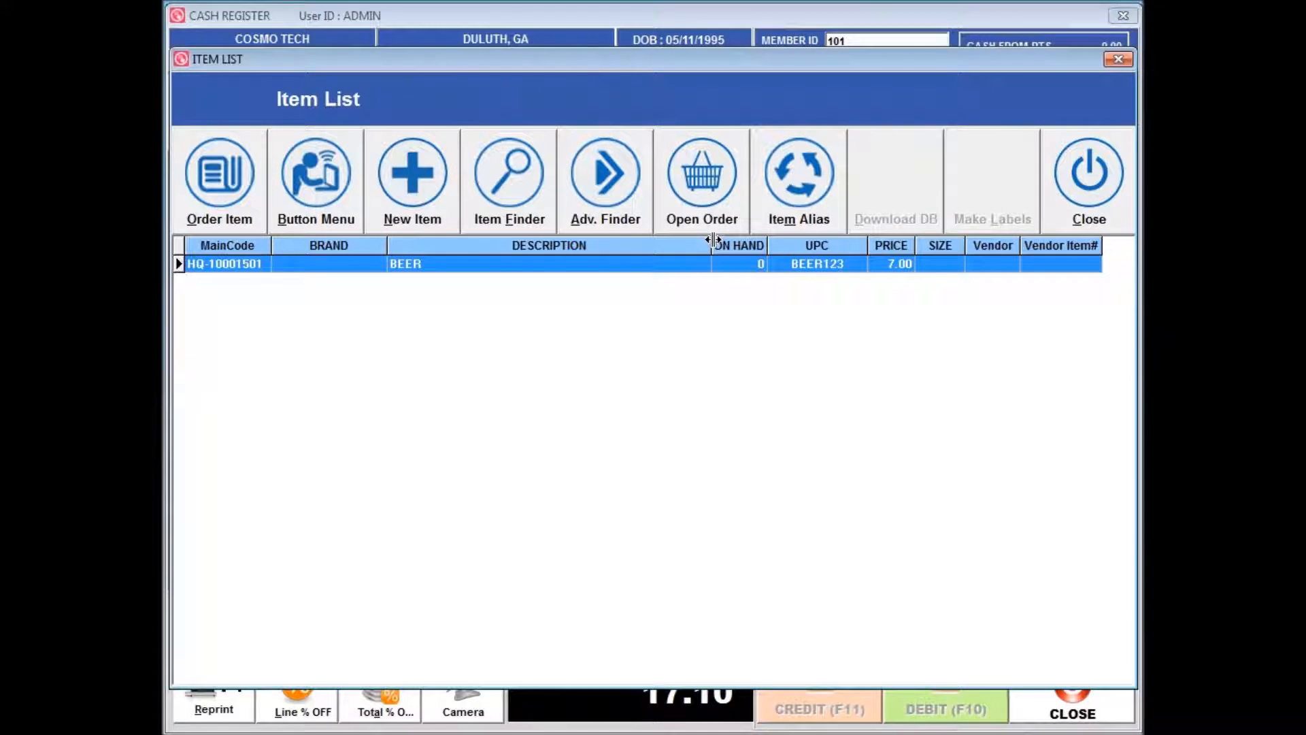
# Step: Assign the BEER item with UPC BEER123 to the first button below the number keypad and save the button
pyautogui.doubleClick(396, 271)
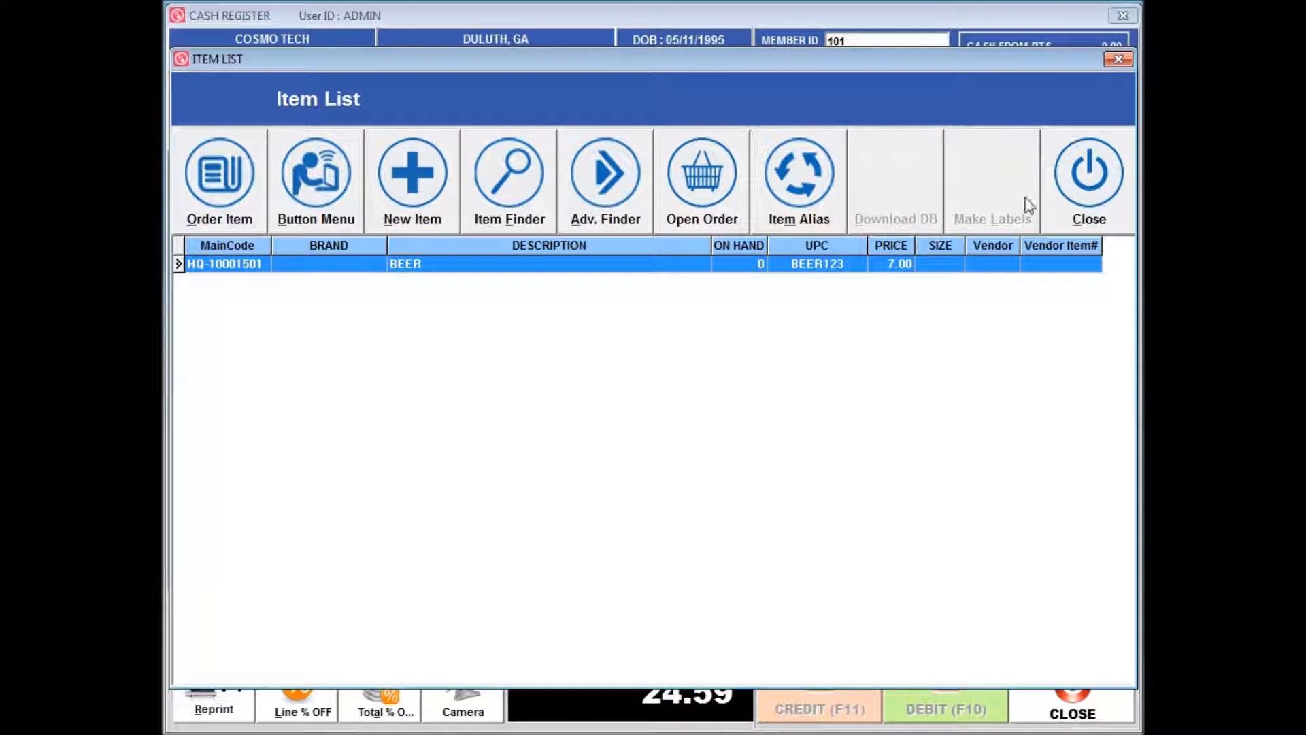
pyautogui.click(304, 189)
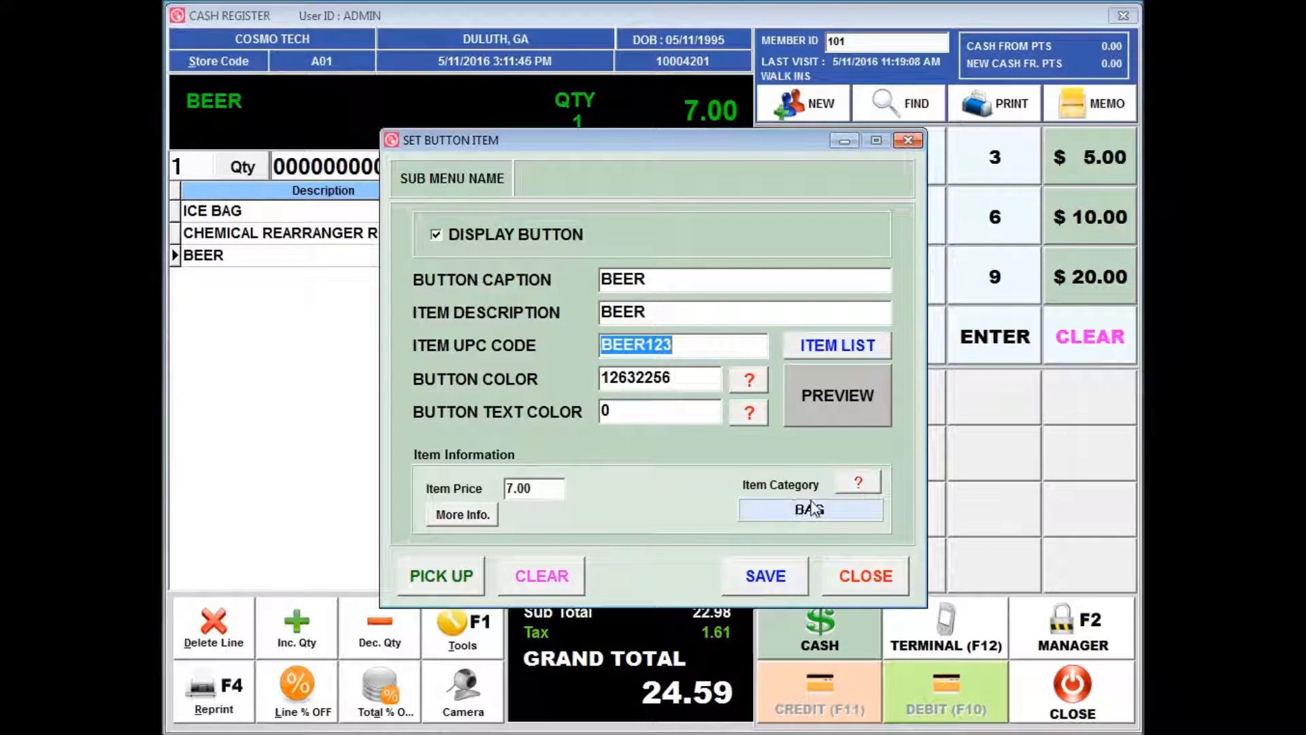
pyautogui.click(780, 589)
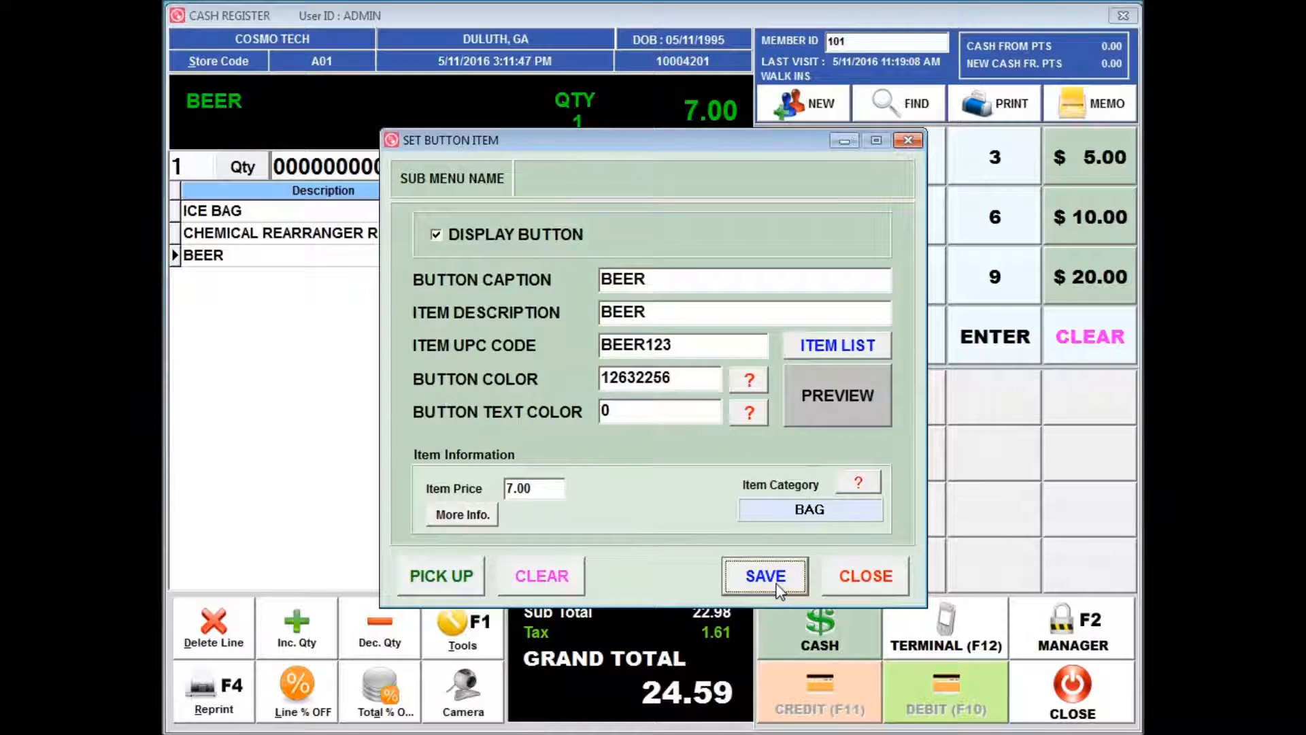
pyautogui.click(711, 436)
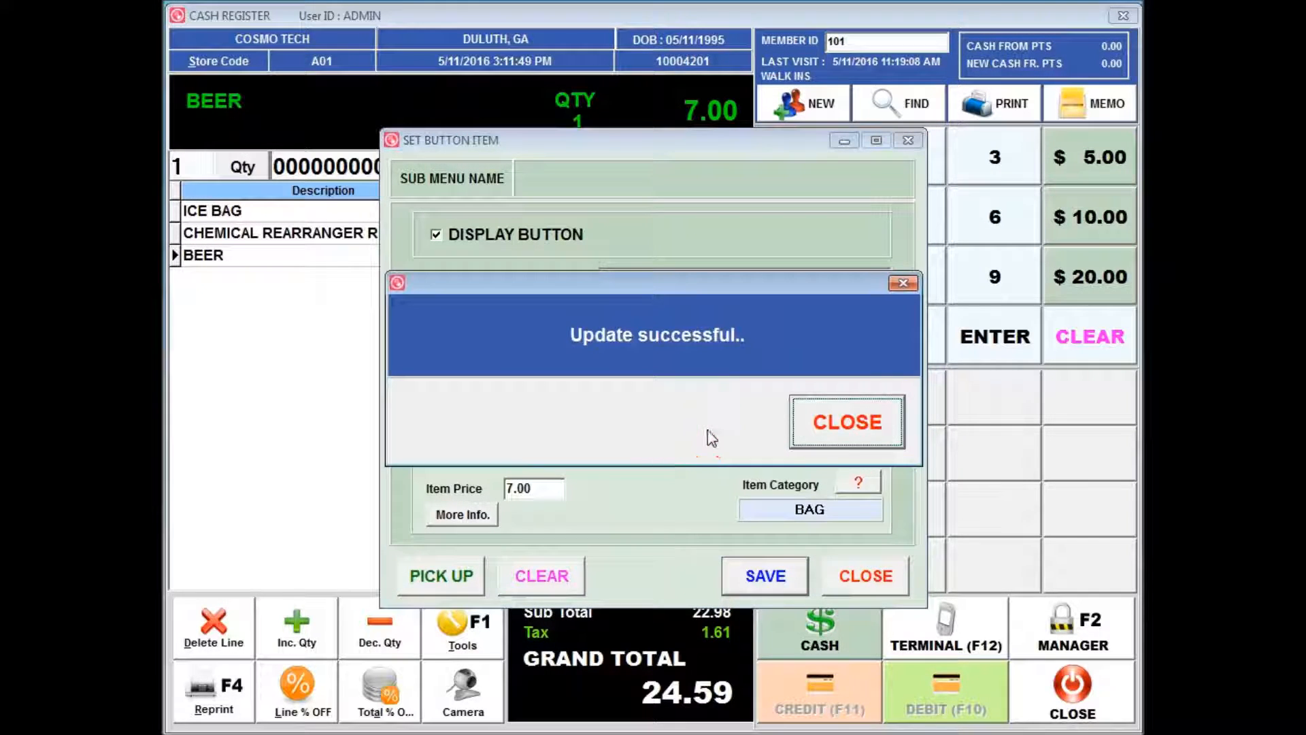
pyautogui.click(844, 427)
# Step: Enable display of the second button below the number keypad and search the item list by description for CHEMICAL
pyautogui.click(899, 403)
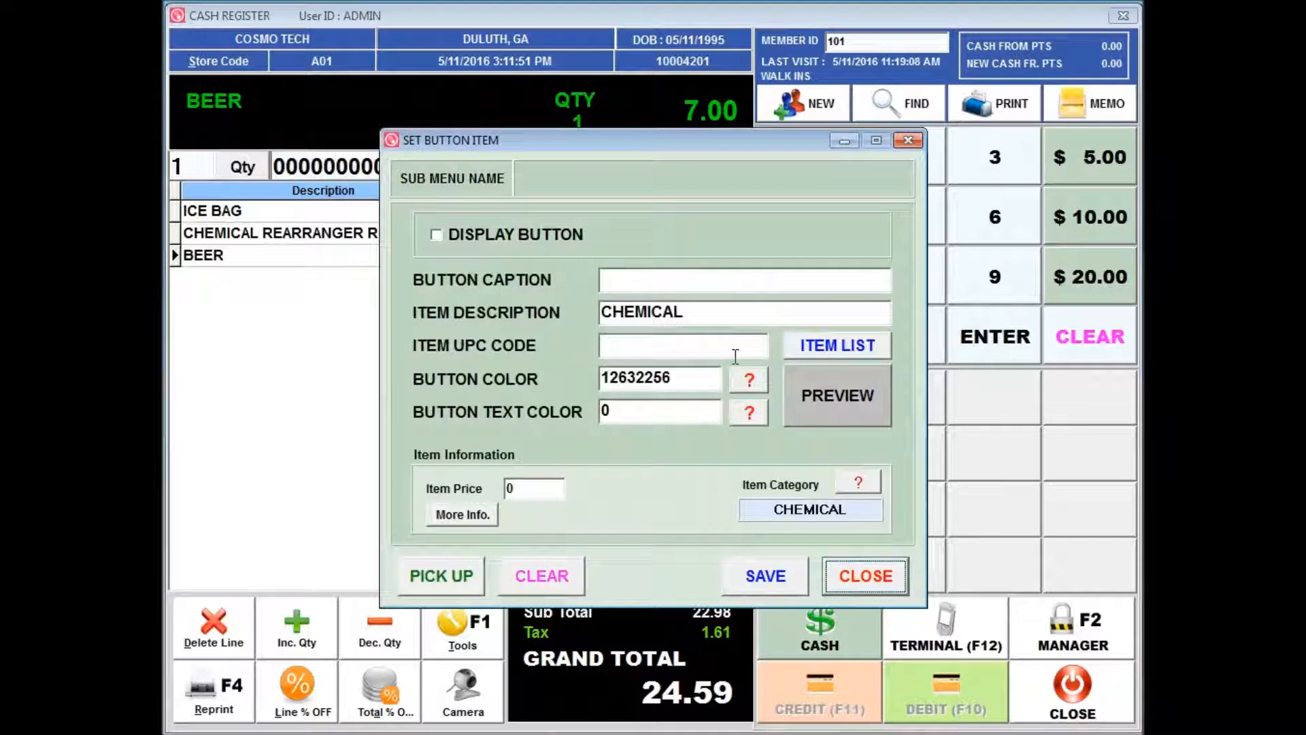
pyautogui.click(512, 236)
pyautogui.click(824, 340)
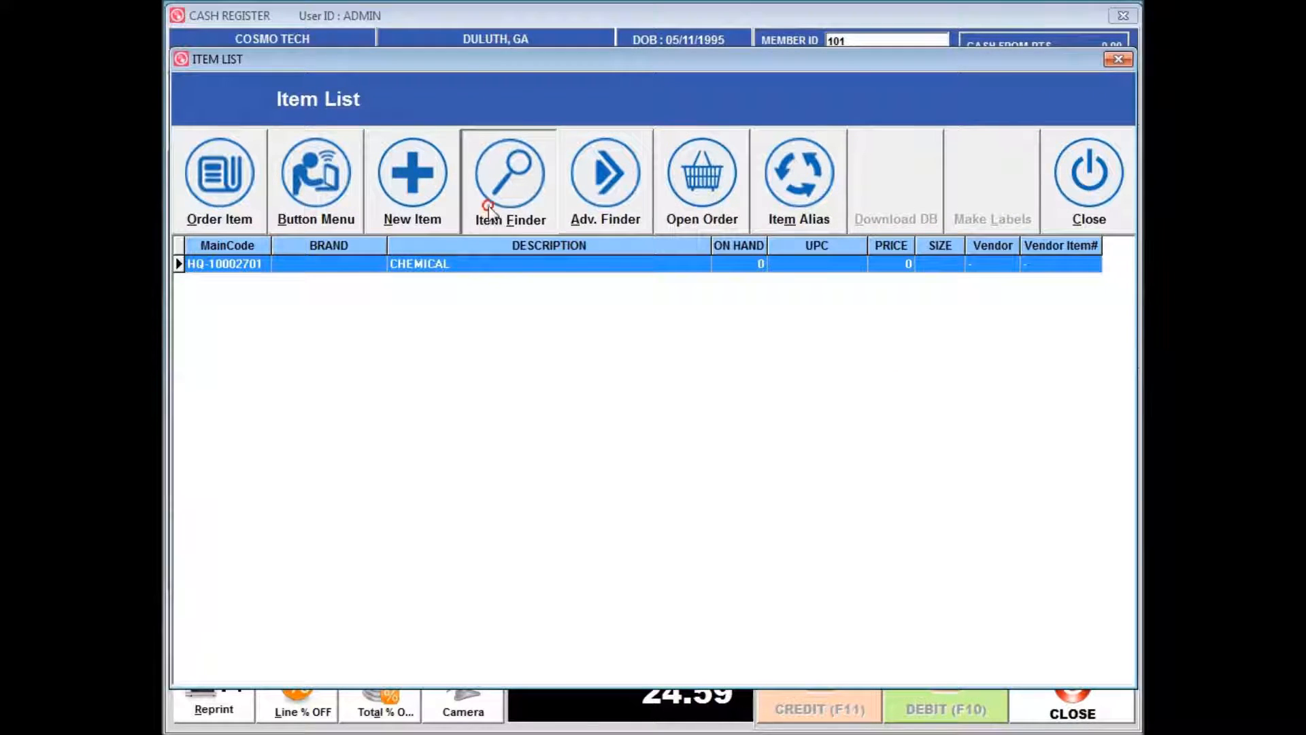
pyautogui.click(481, 212)
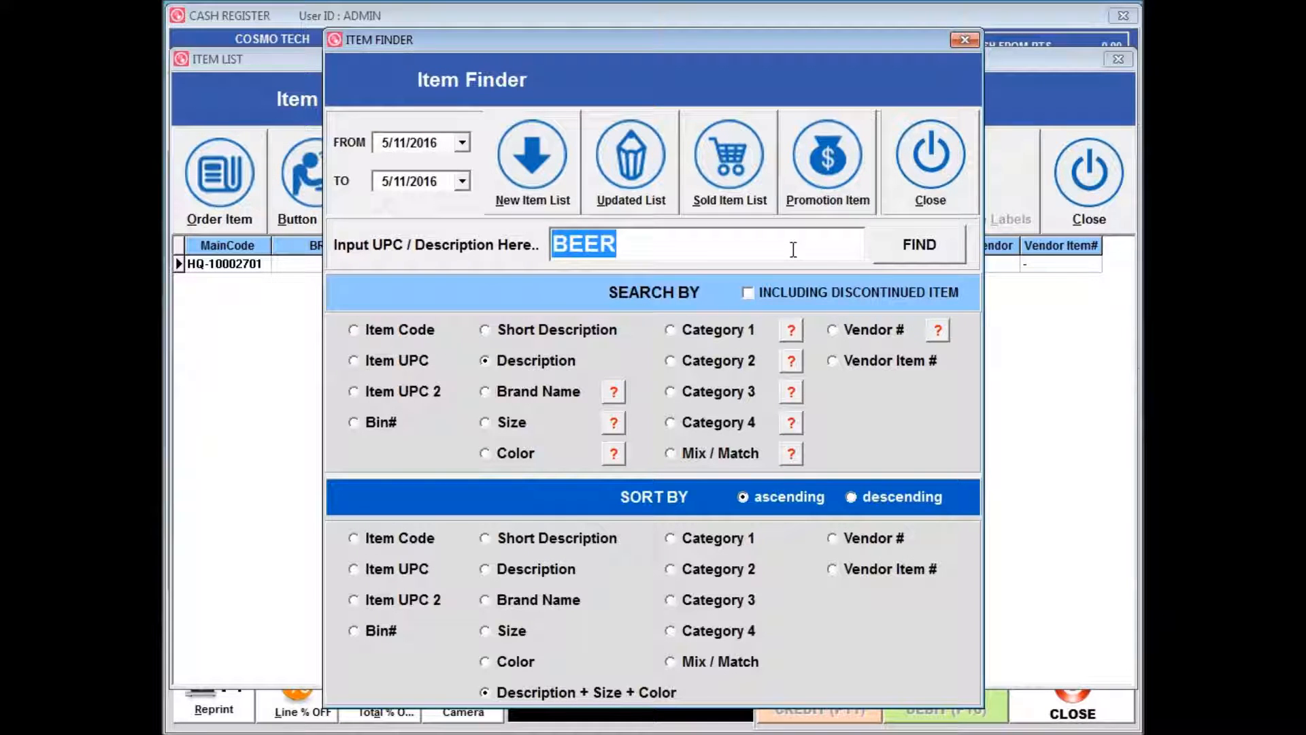
pyautogui.write('CHEMICAL')
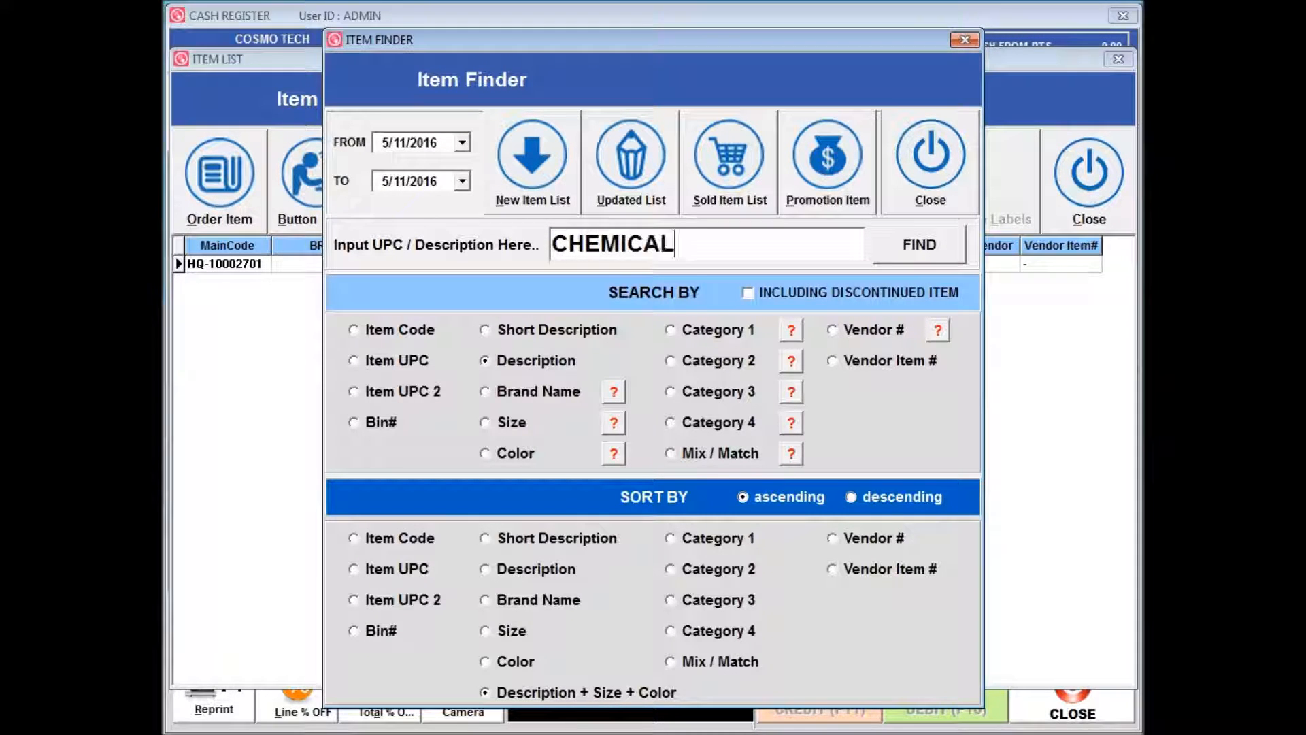
pyautogui.press('Return')
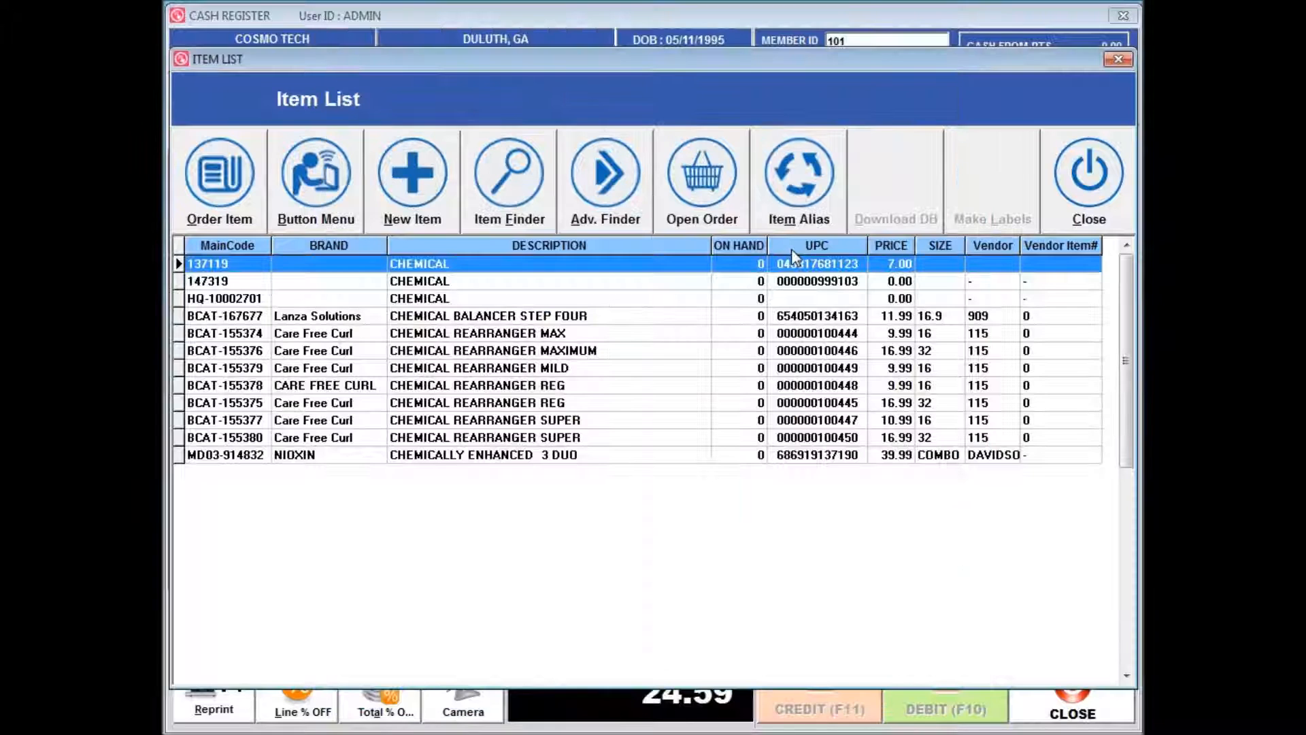
pyautogui.click(419, 280)
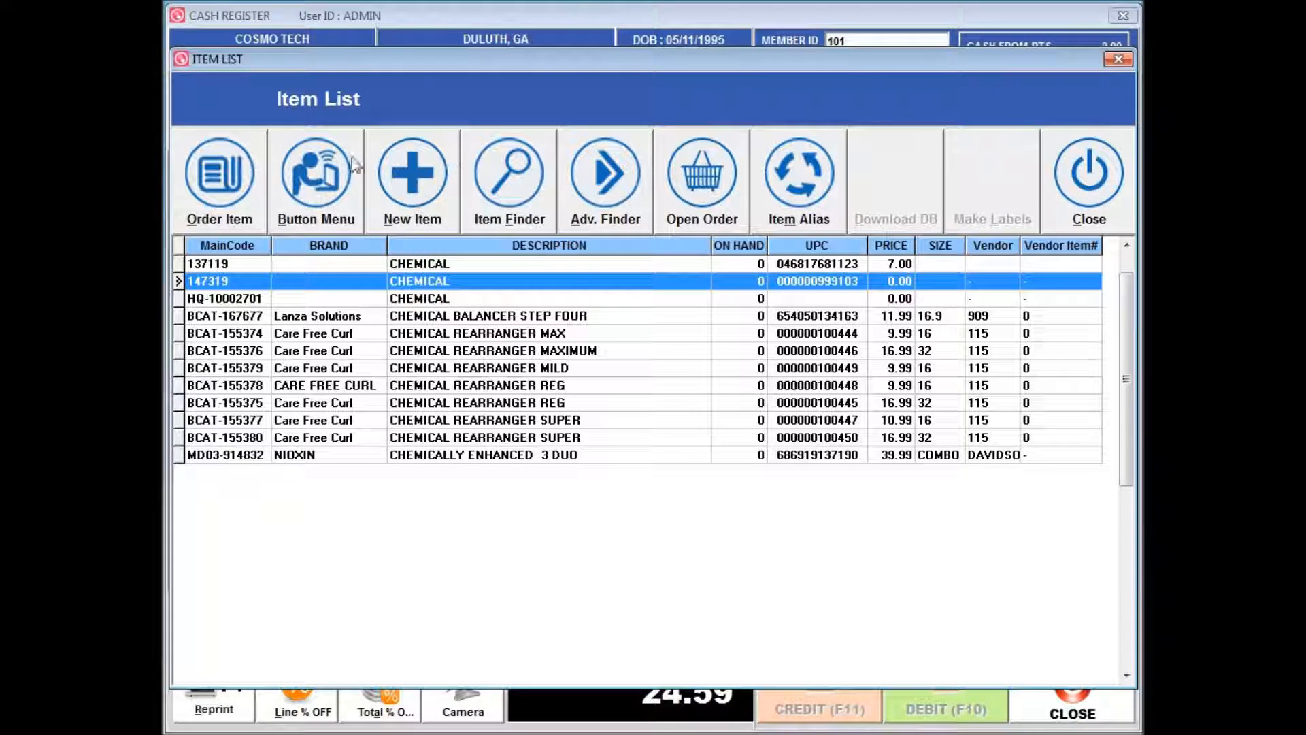
pyautogui.click(313, 184)
pyautogui.click(764, 576)
pyautogui.click(743, 419)
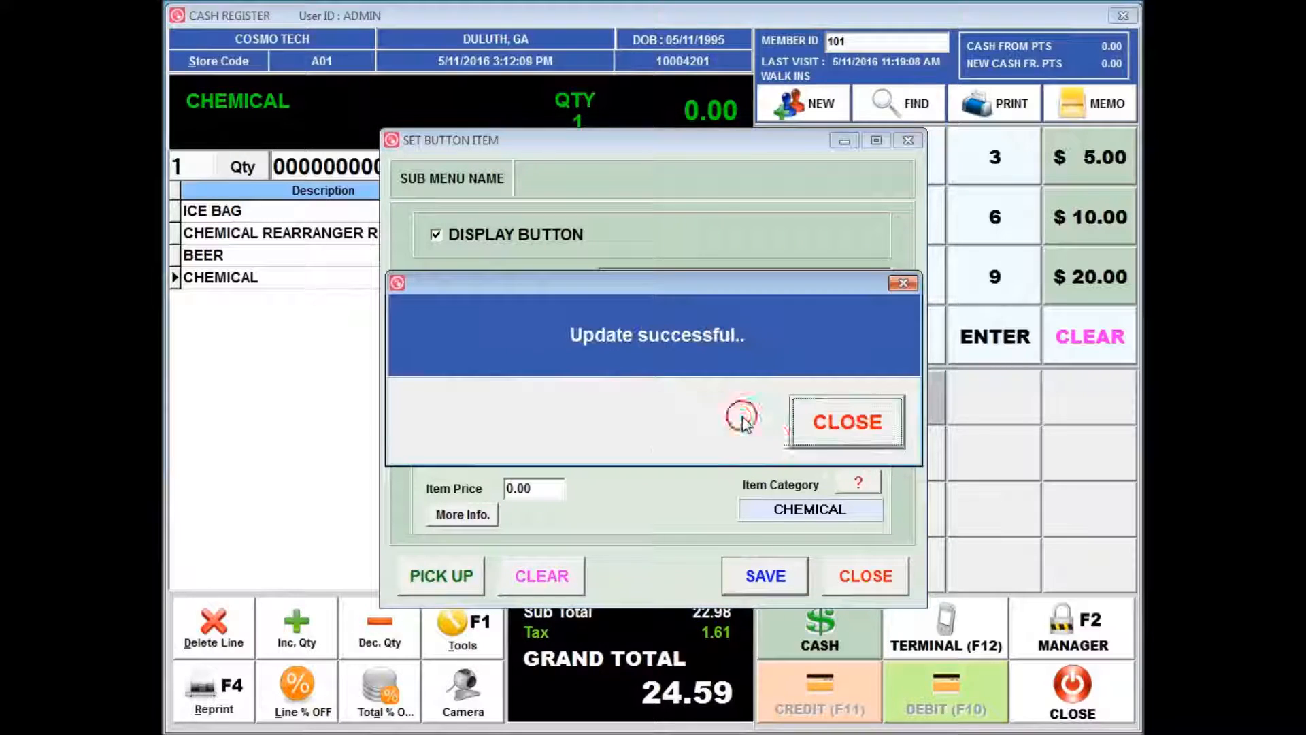
pyautogui.click(844, 430)
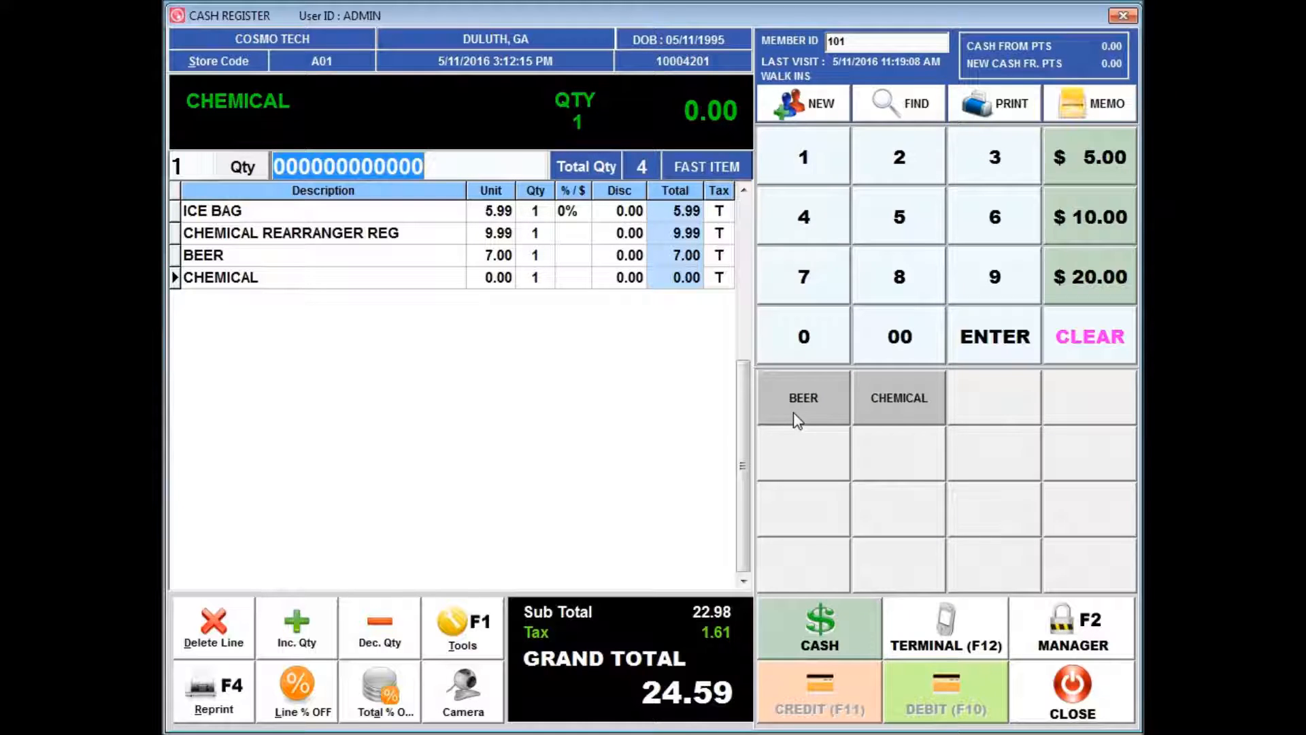
# Step: Test the BEER keypad button by adding BEER without a price and again with 5.99 entered as the price
pyautogui.click(826, 401)
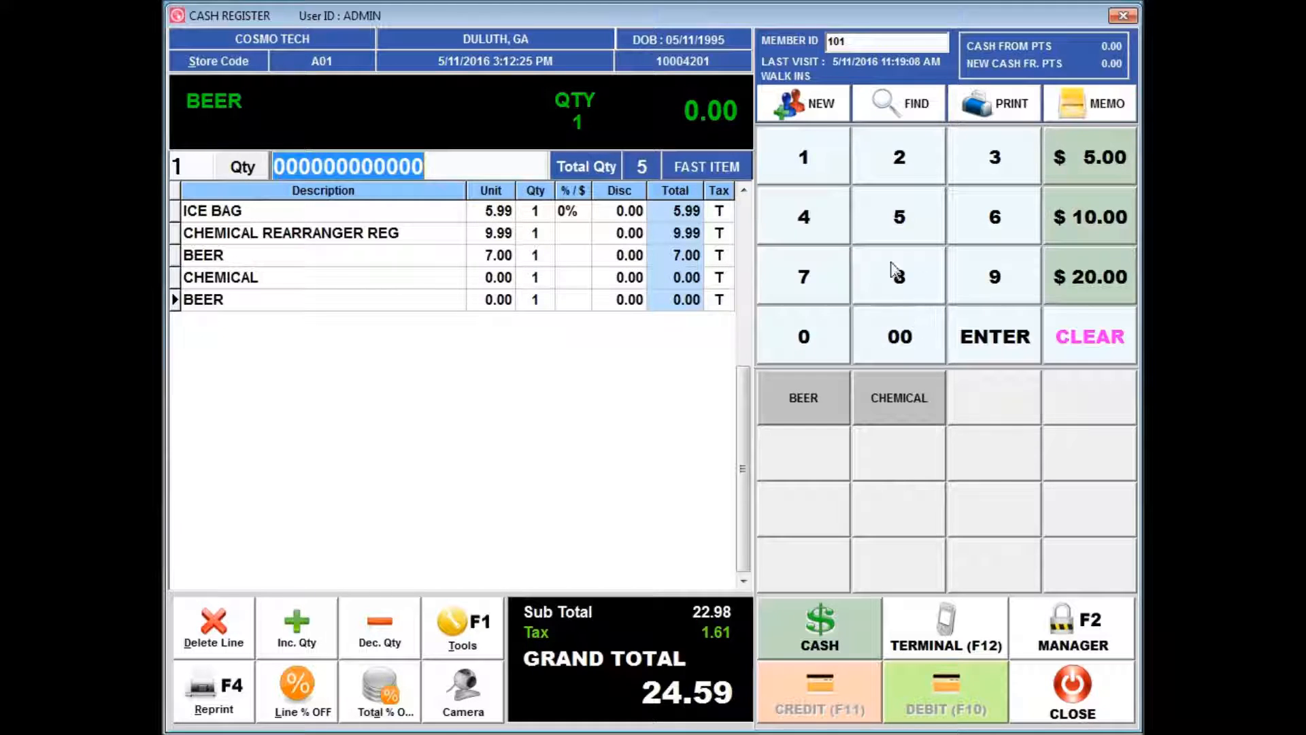
pyautogui.click(900, 217)
pyautogui.click(983, 277)
pyautogui.click(982, 277)
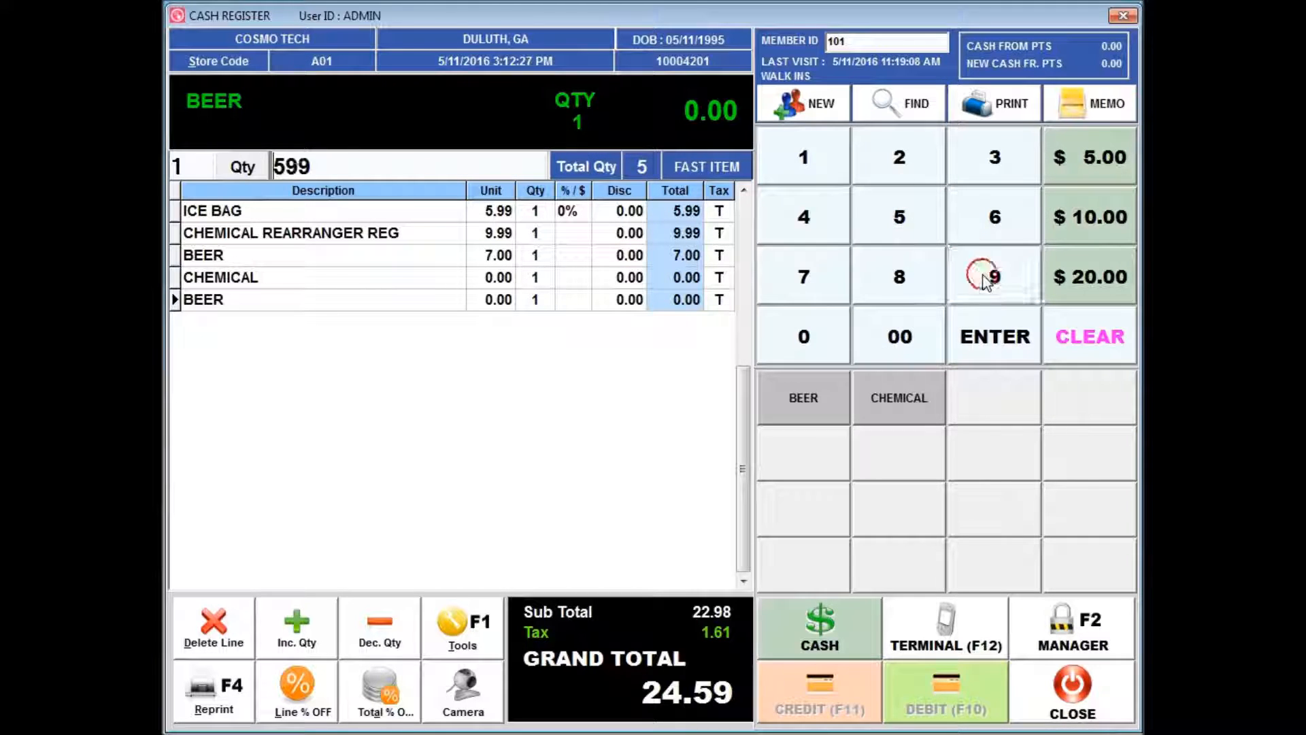
pyautogui.click(810, 404)
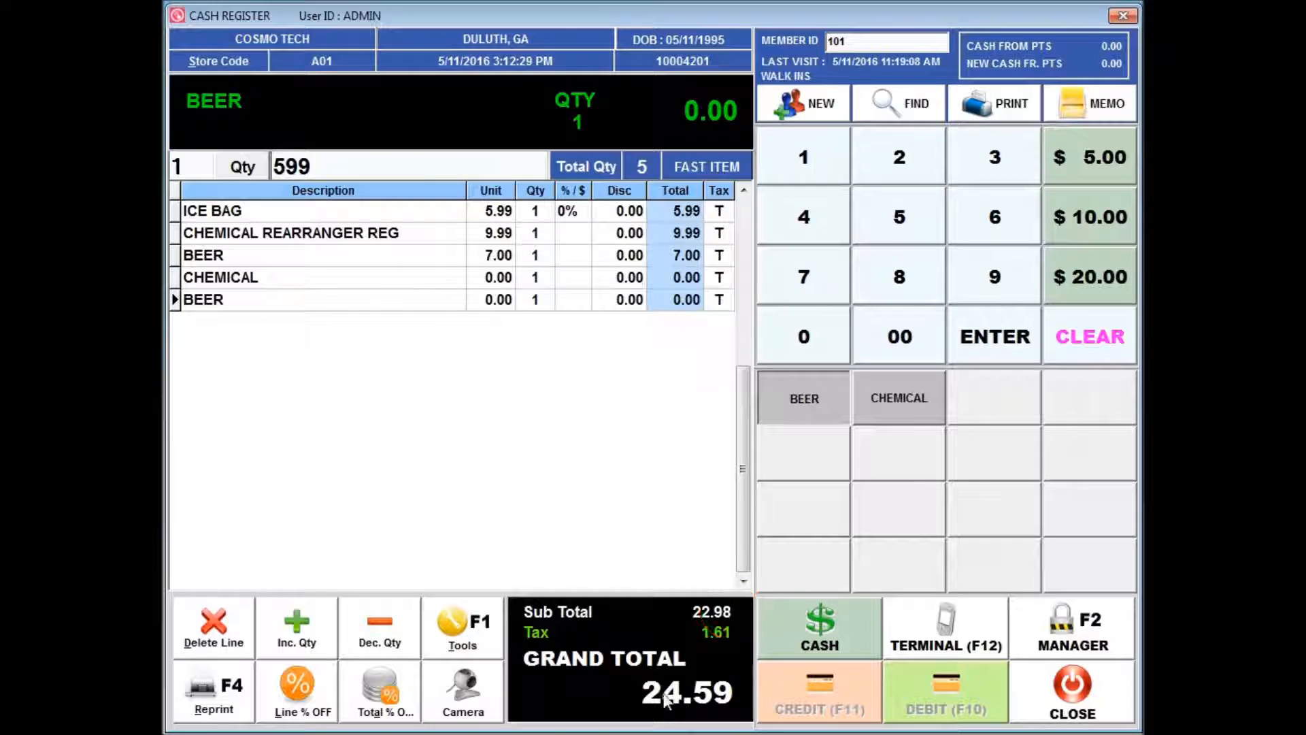